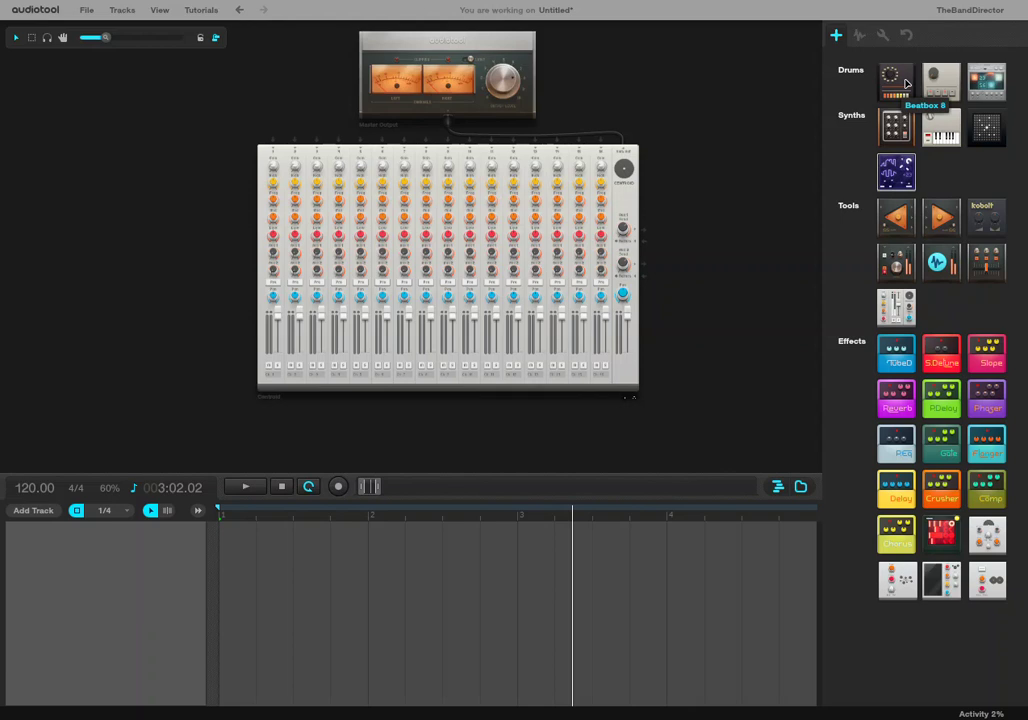
Place a Beatbox 8 drum machine on the desktop beside the mixer and frame it in view
drag(906, 84, 760, 254)
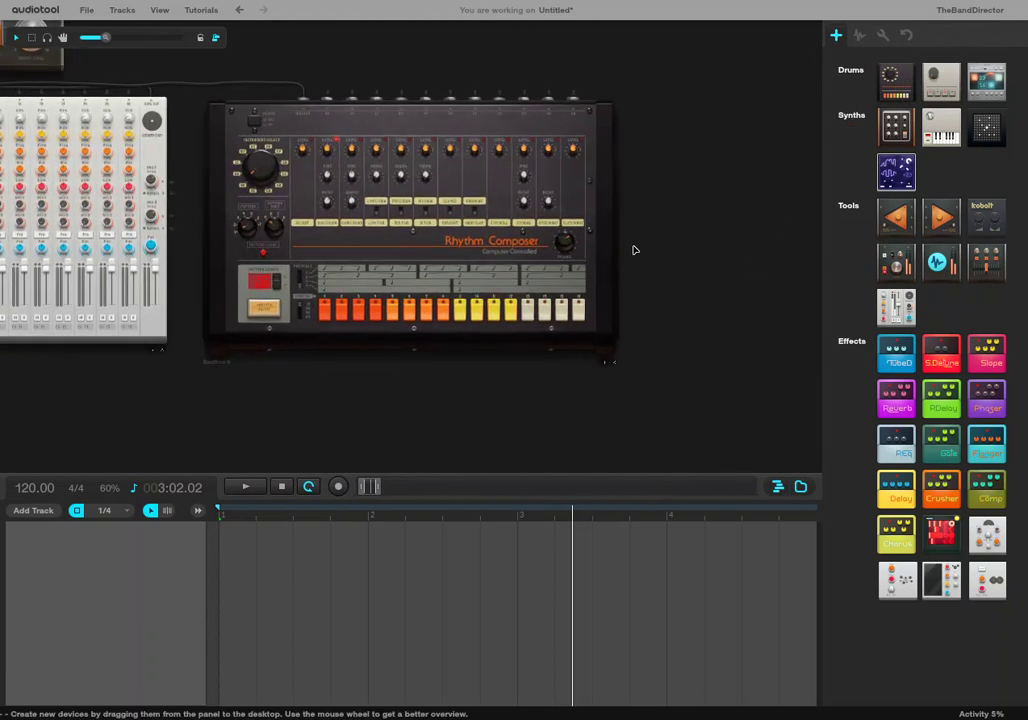
drag(324, 415, 388, 434)
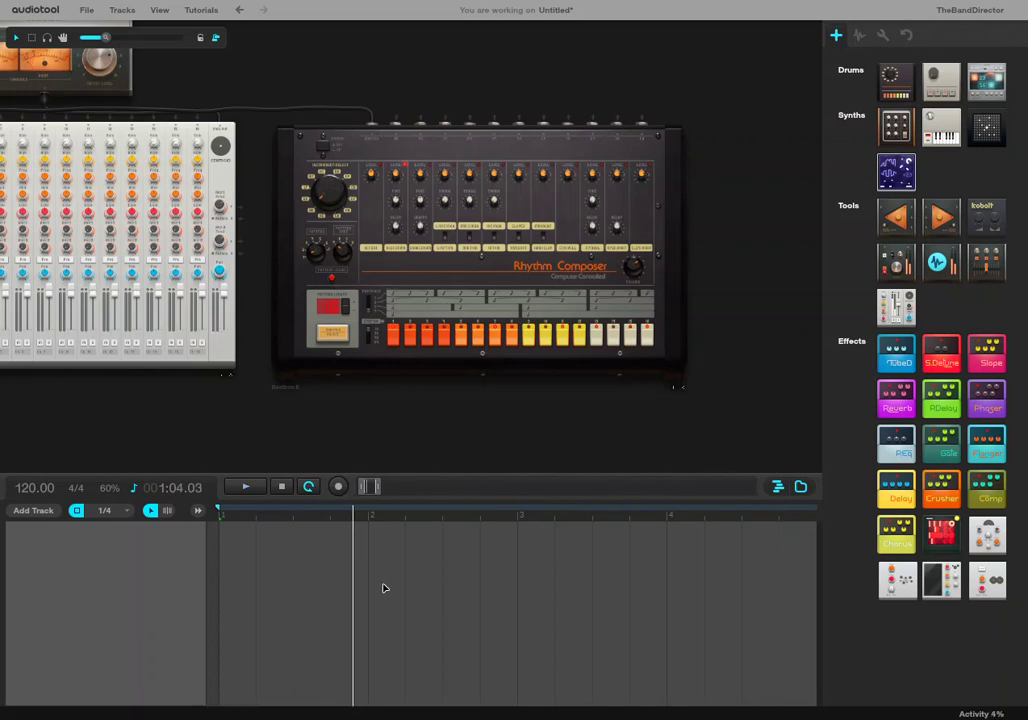
Stop playback, then copy the Beatbox 8 pattern onto a new timeline track as region A1
click(283, 488)
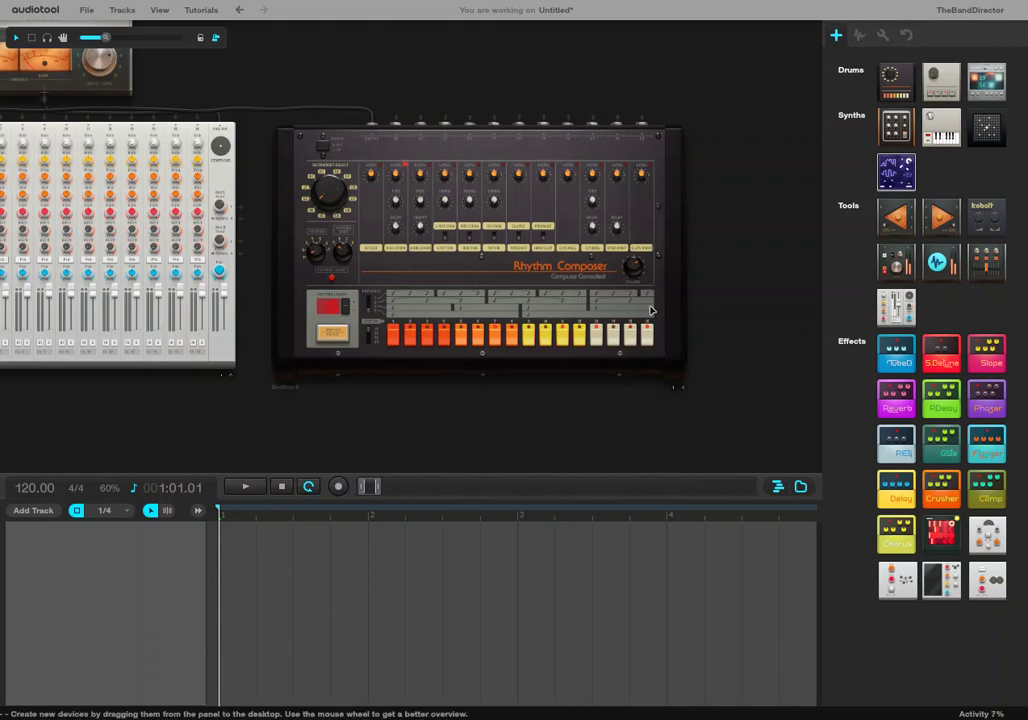
right_click(414, 268)
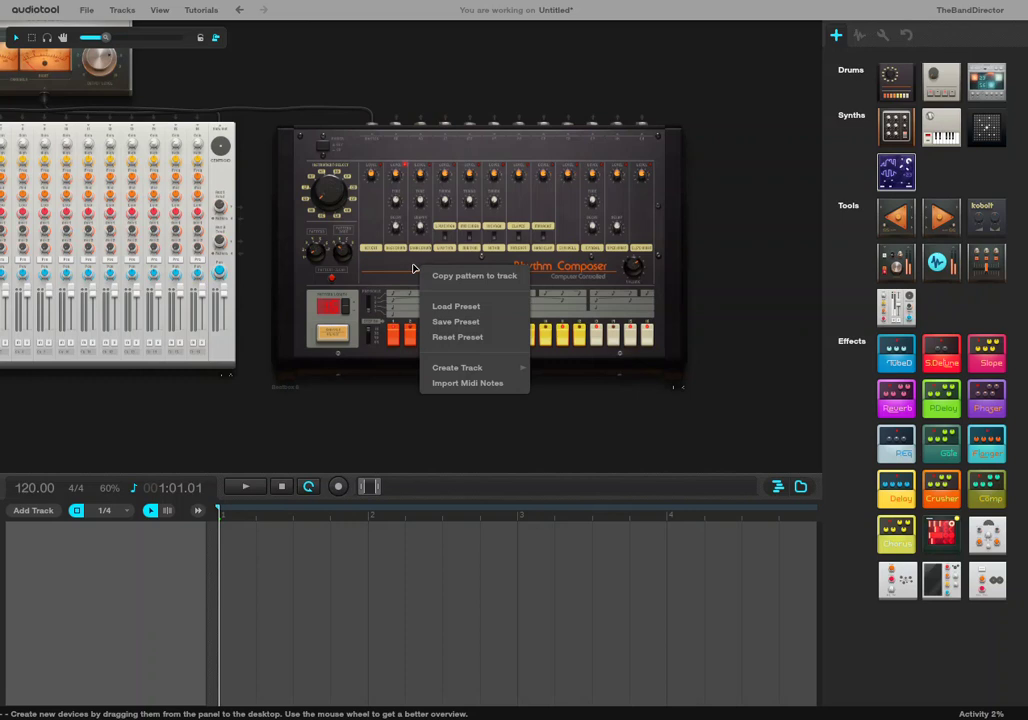
click(395, 331)
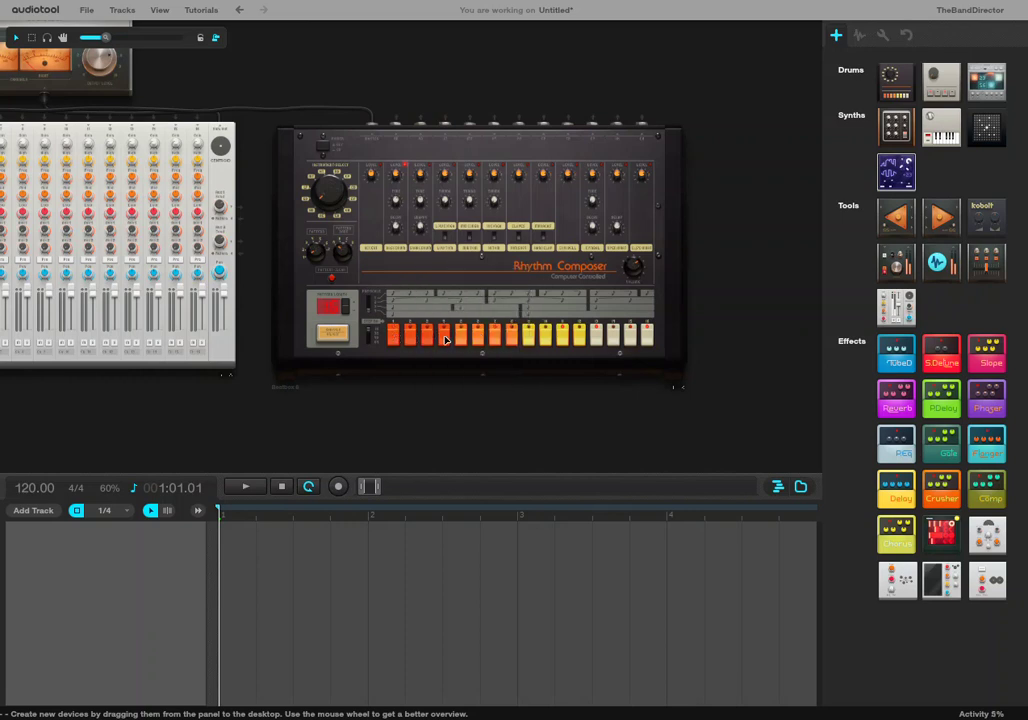
right_click(396, 280)
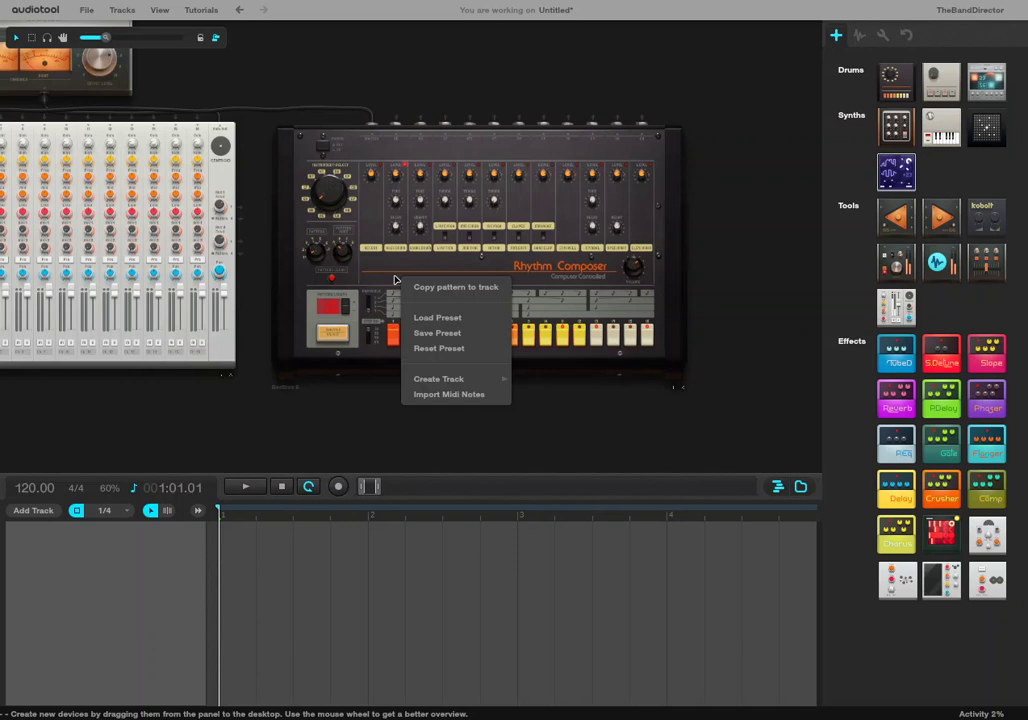
click(441, 288)
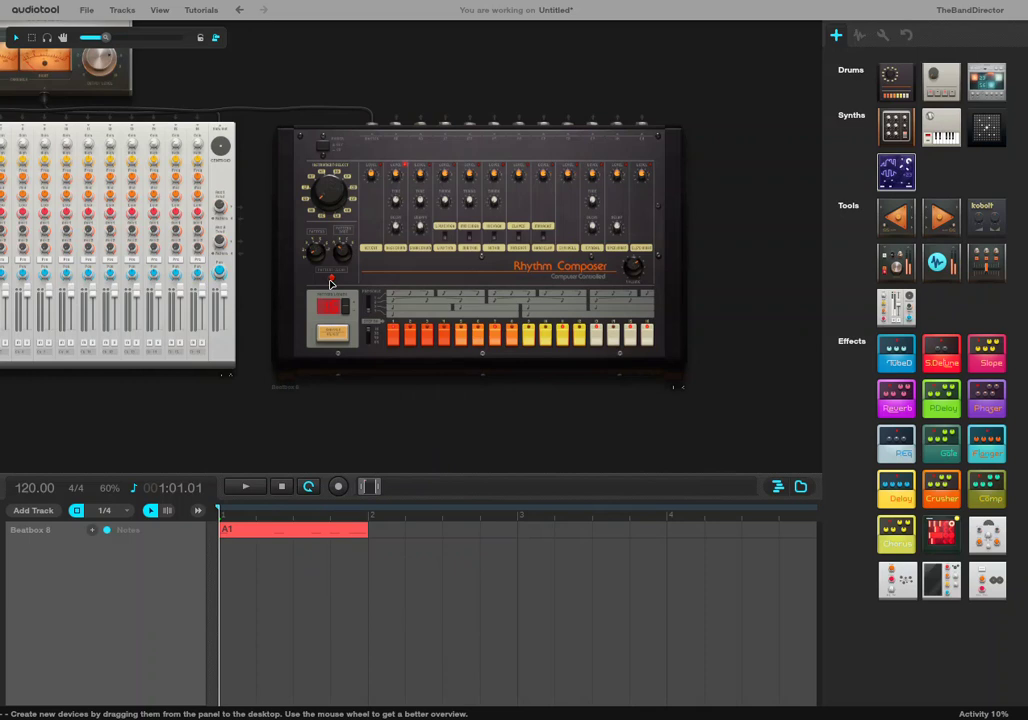
scroll(312, 262, up, 2)
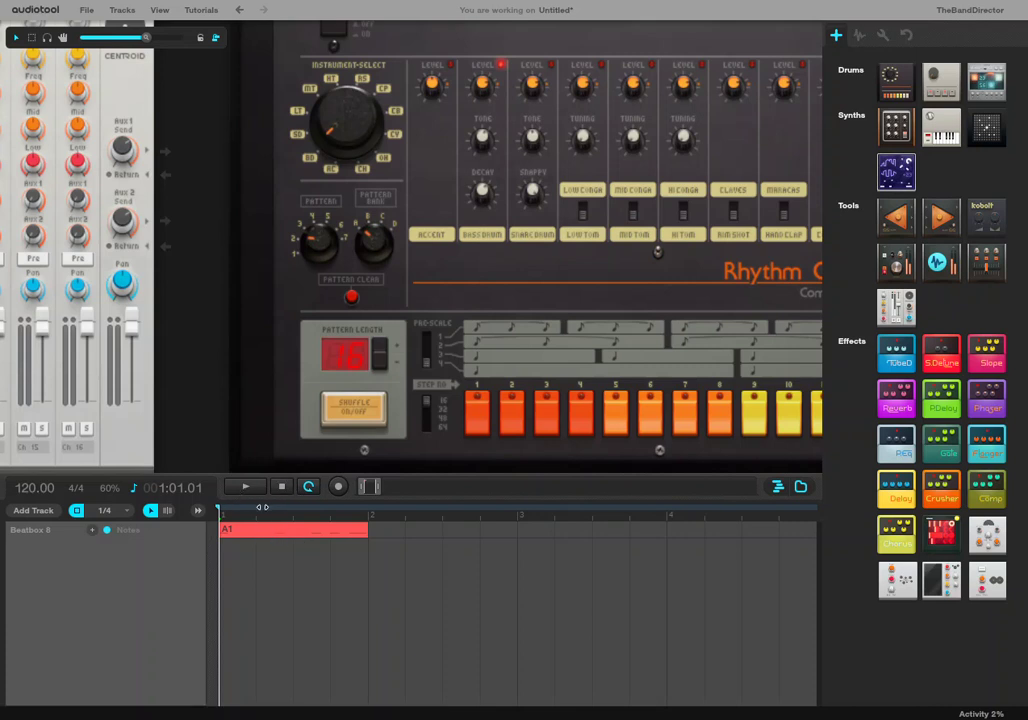
key(space)
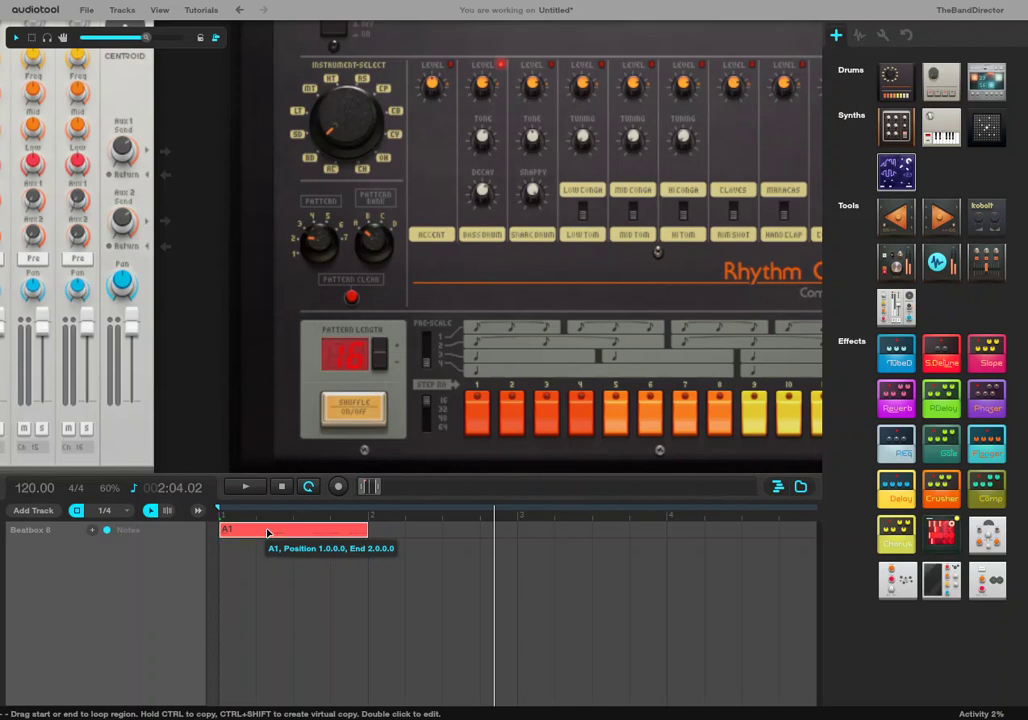
Duplicate region A1 and loop the two copies across bars 1–3 and 3–5
ctrl+drag(267, 533, 581, 541)
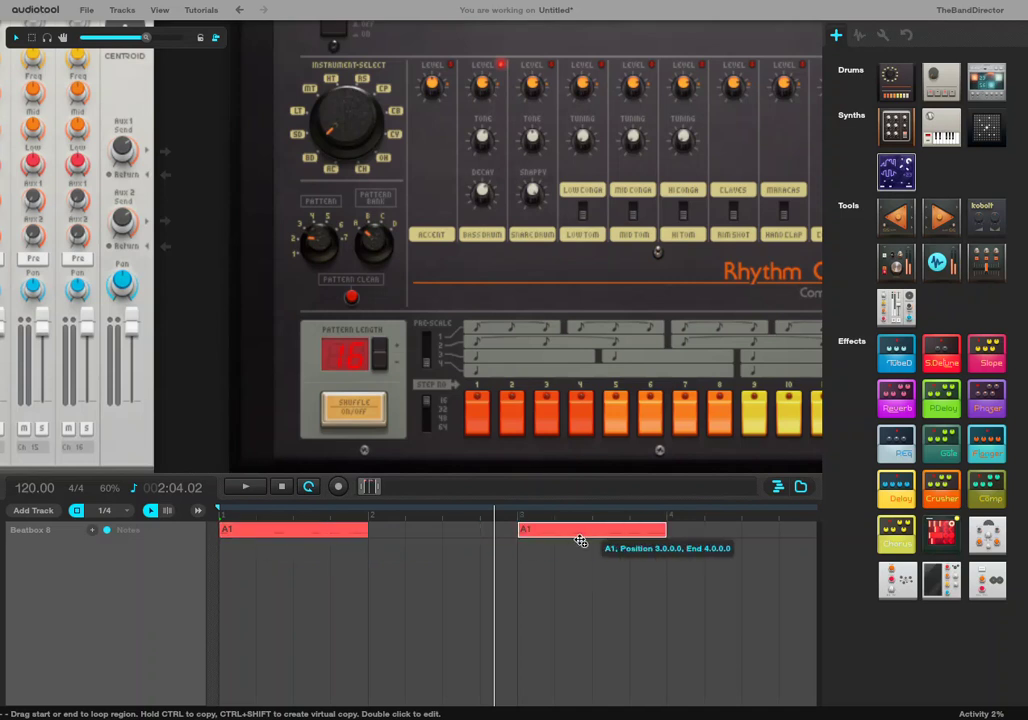
drag(368, 532, 516, 538)
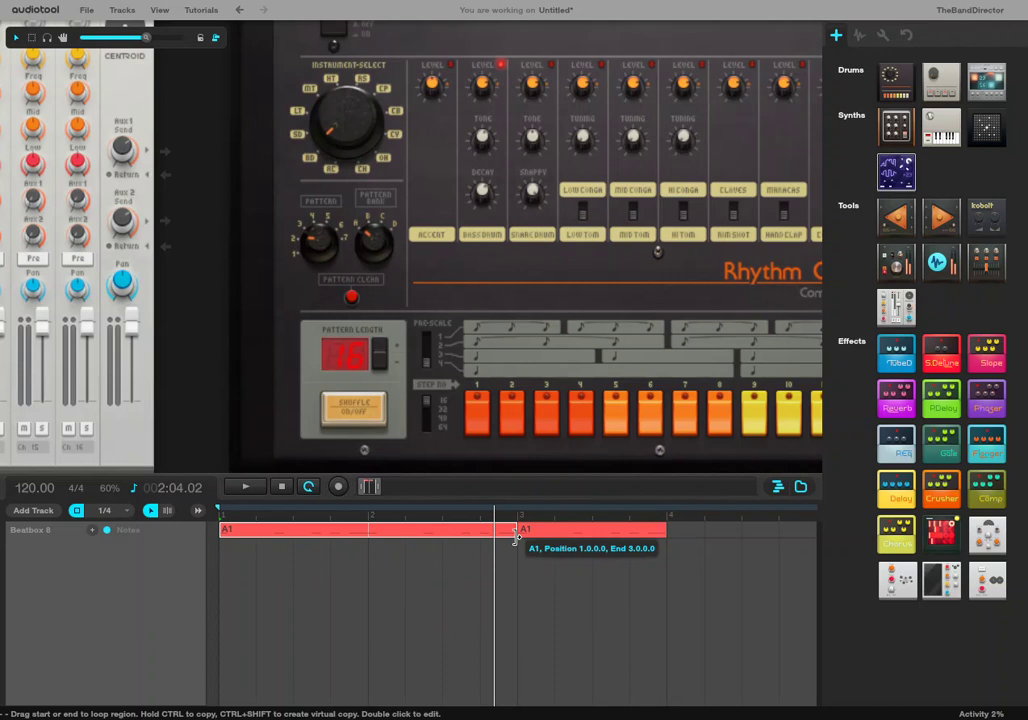
drag(592, 544, 754, 537)
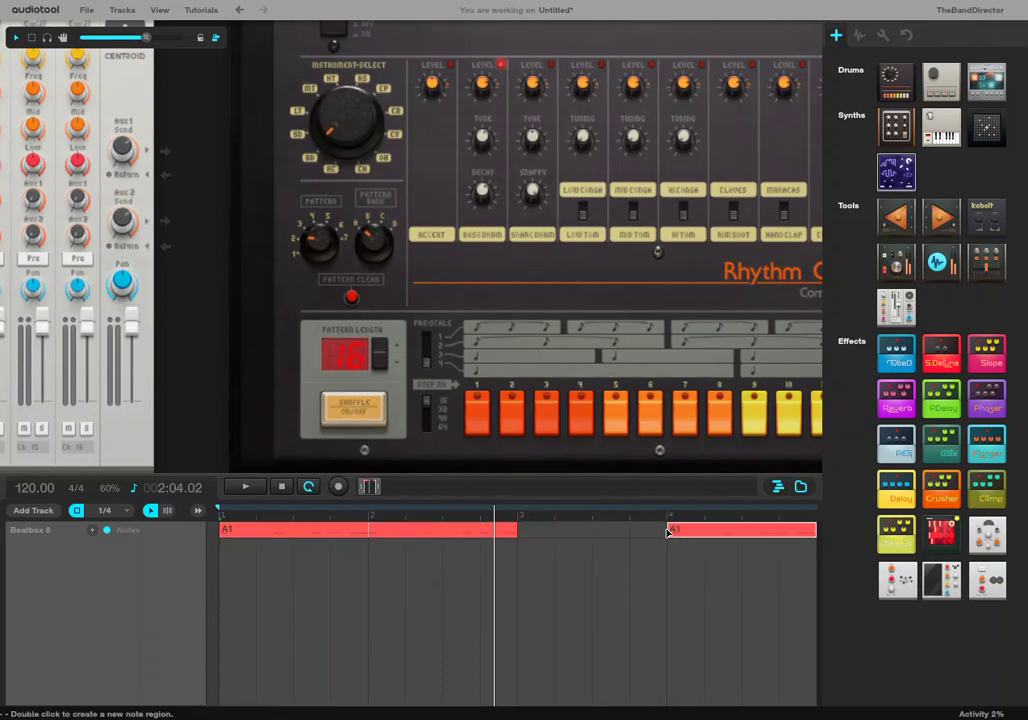
drag(668, 535, 529, 532)
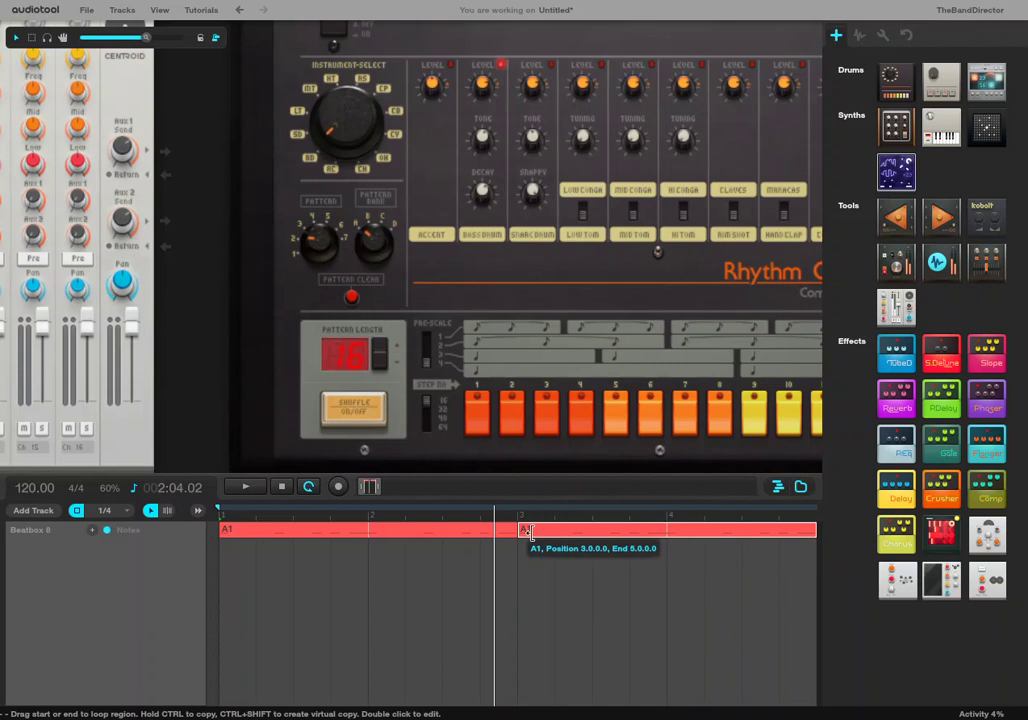
mouse_move(380, 487)
mouse_down()
mouse_move(368, 490)
mouse_move(378, 491)
mouse_up()
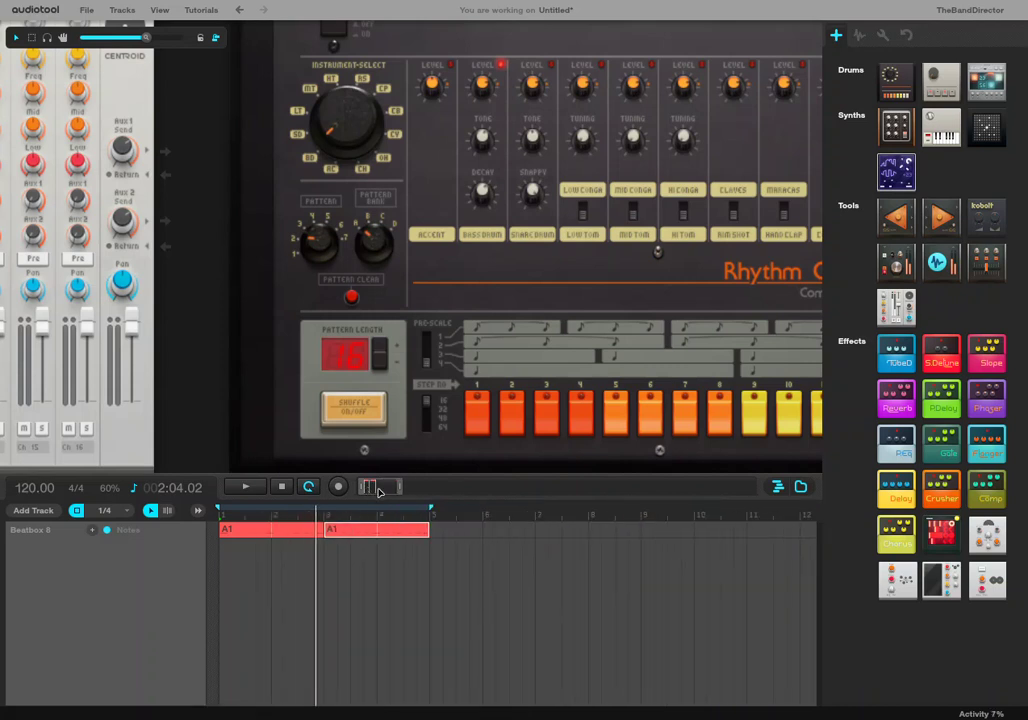
Play the arrangement from the start, shift the loop range two bars later, and disable looping
click(283, 488)
click(248, 487)
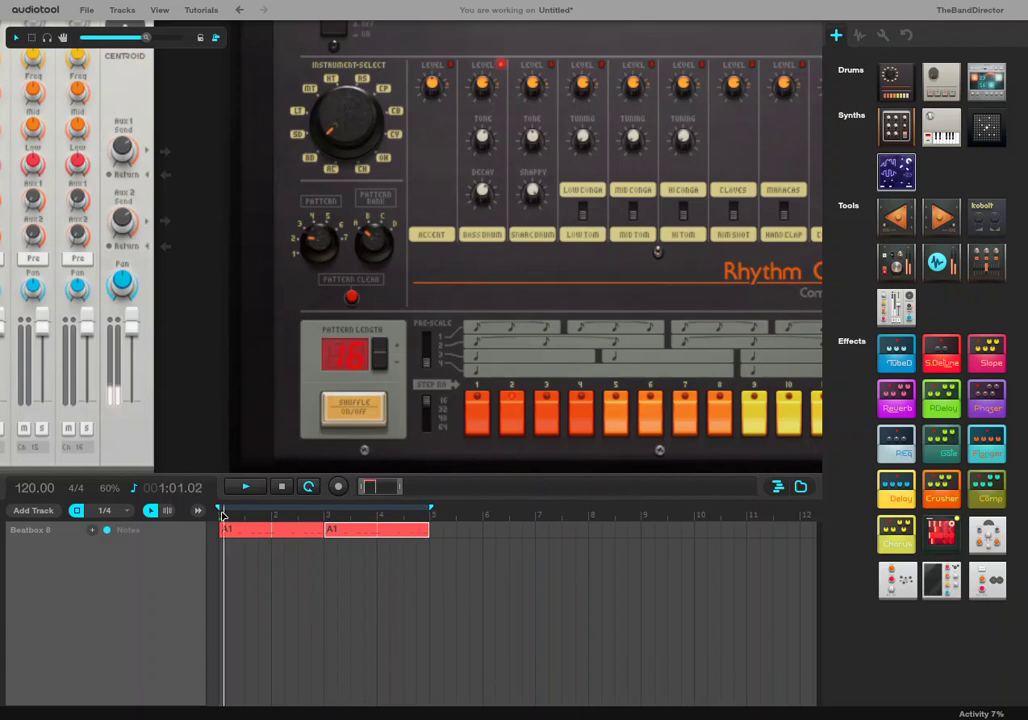
mouse_move(419, 507)
mouse_down()
mouse_move(650, 508)
mouse_move(370, 512)
mouse_move(668, 512)
mouse_move(431, 509)
mouse_up()
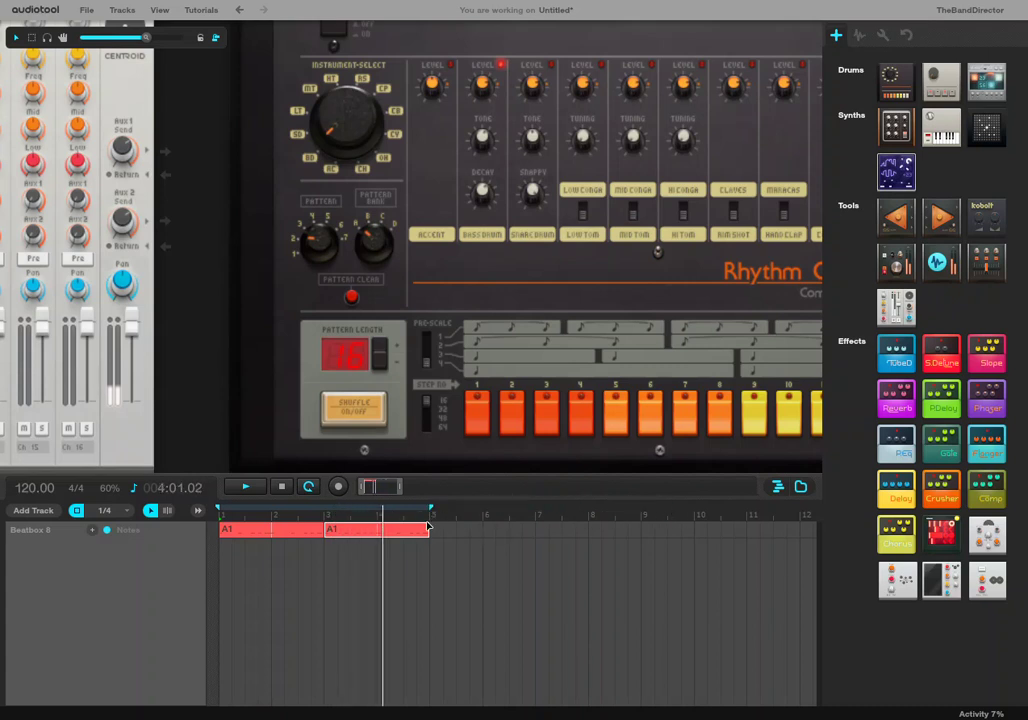
click(308, 487)
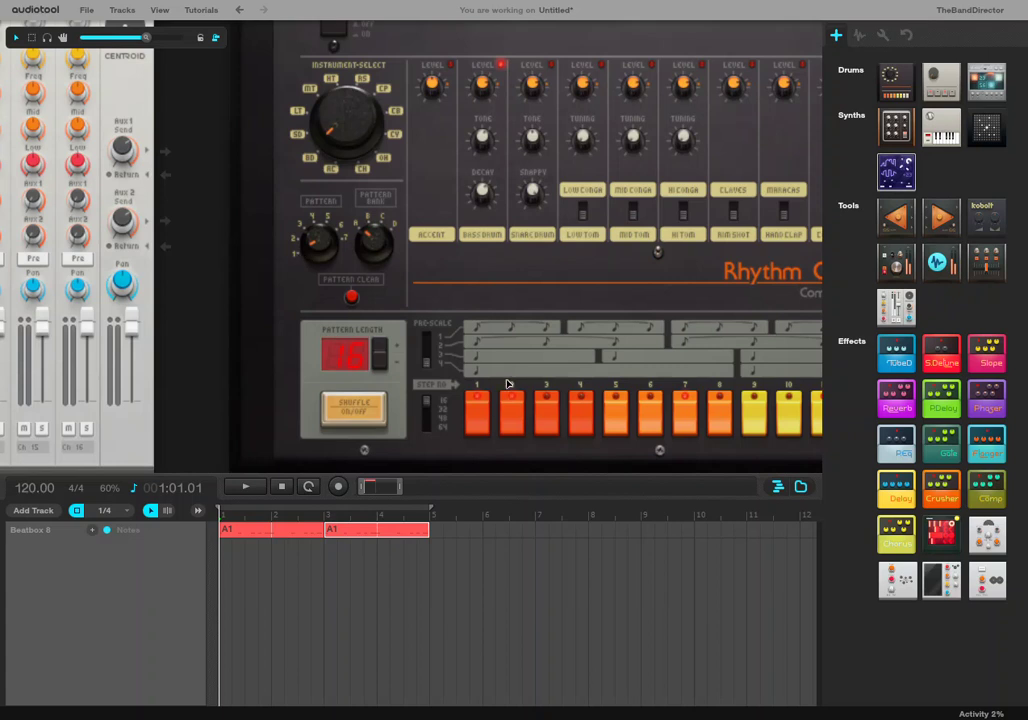
Select and delete both A1 regions from the Beatbox 8 track, then start playback
scroll(508, 384, down, 5)
drag(358, 324, 230, 307)
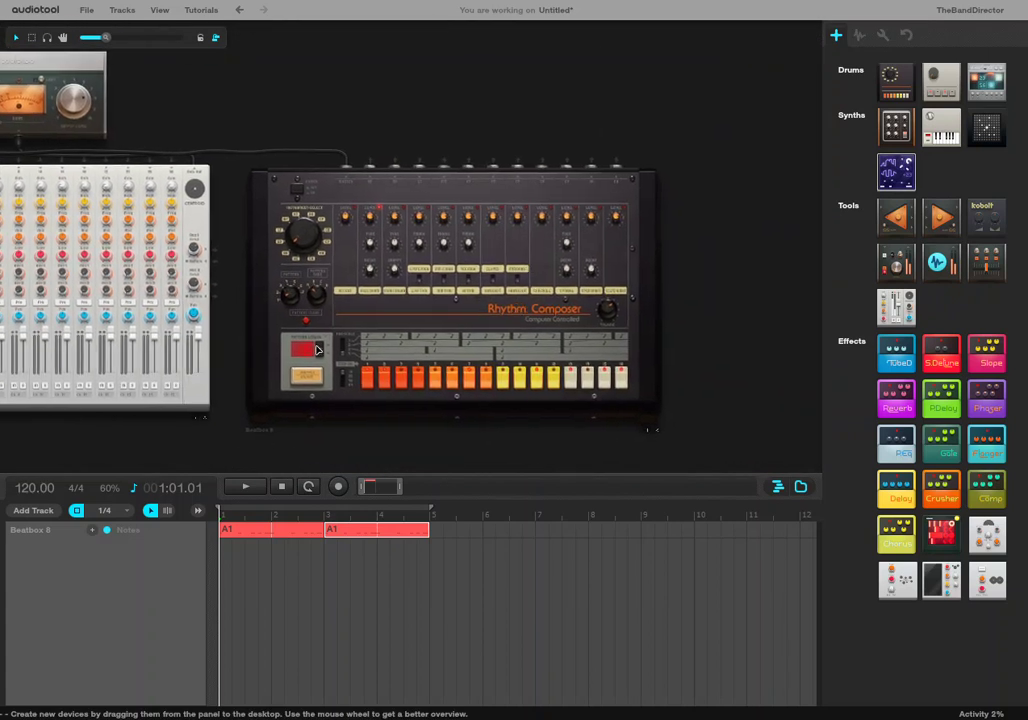
drag(457, 585, 228, 503)
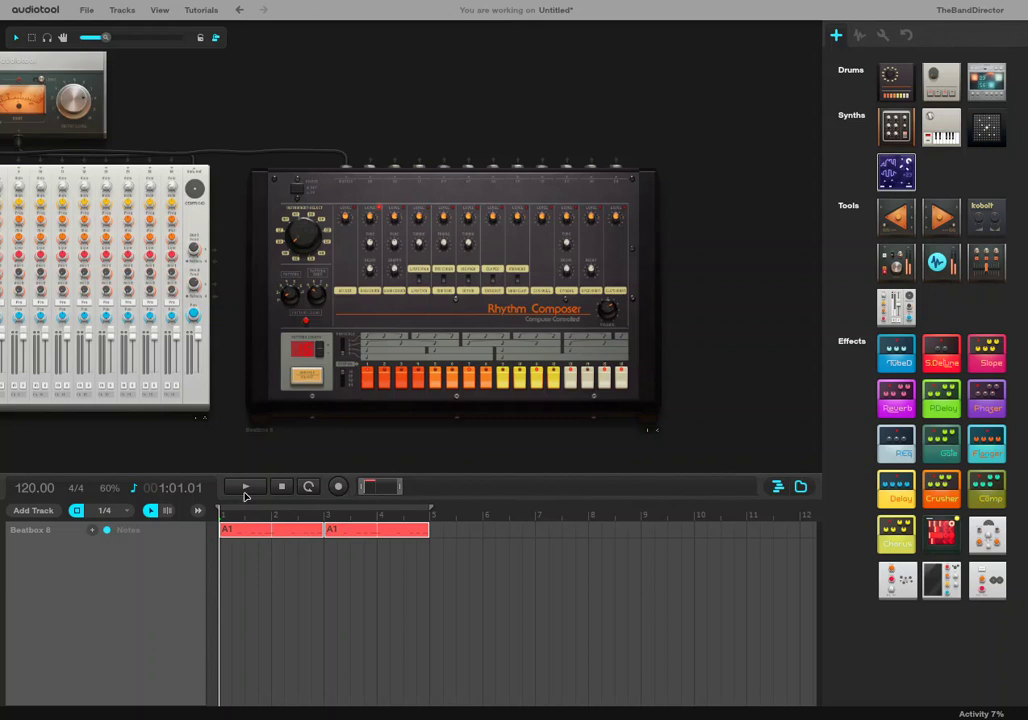
key(Delete)
key(space)
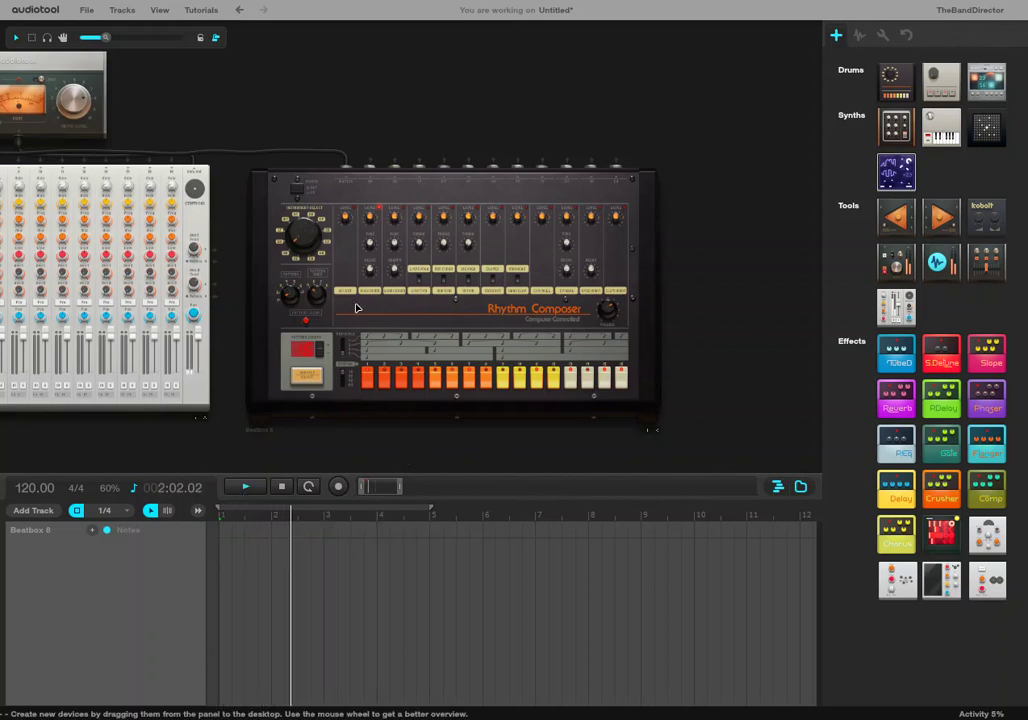
scroll(306, 323, up, 5)
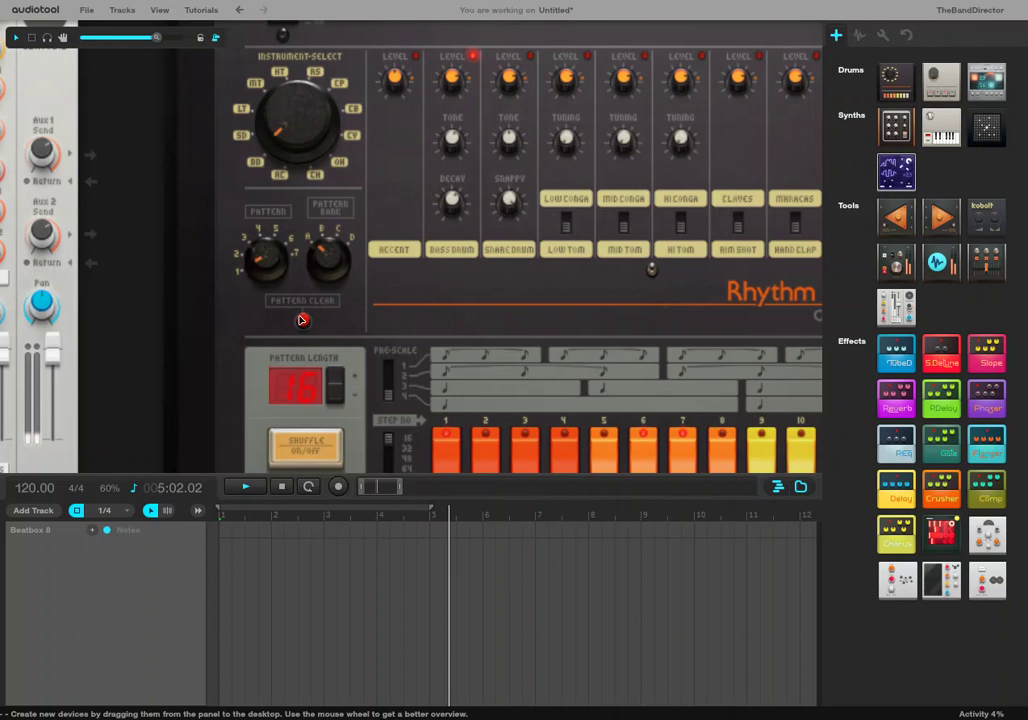
scroll(410, 344, down, 3)
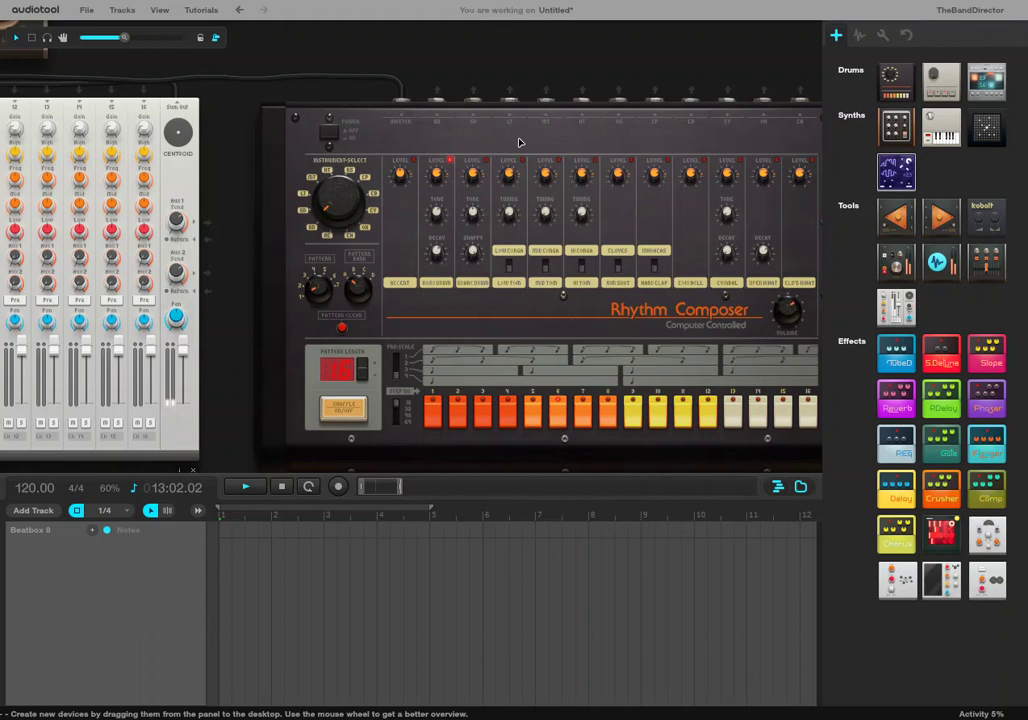
Copy the drum pattern again to the timeline as a new A1 clip
scroll(437, 328, down, 2)
scroll(437, 309, up, 1)
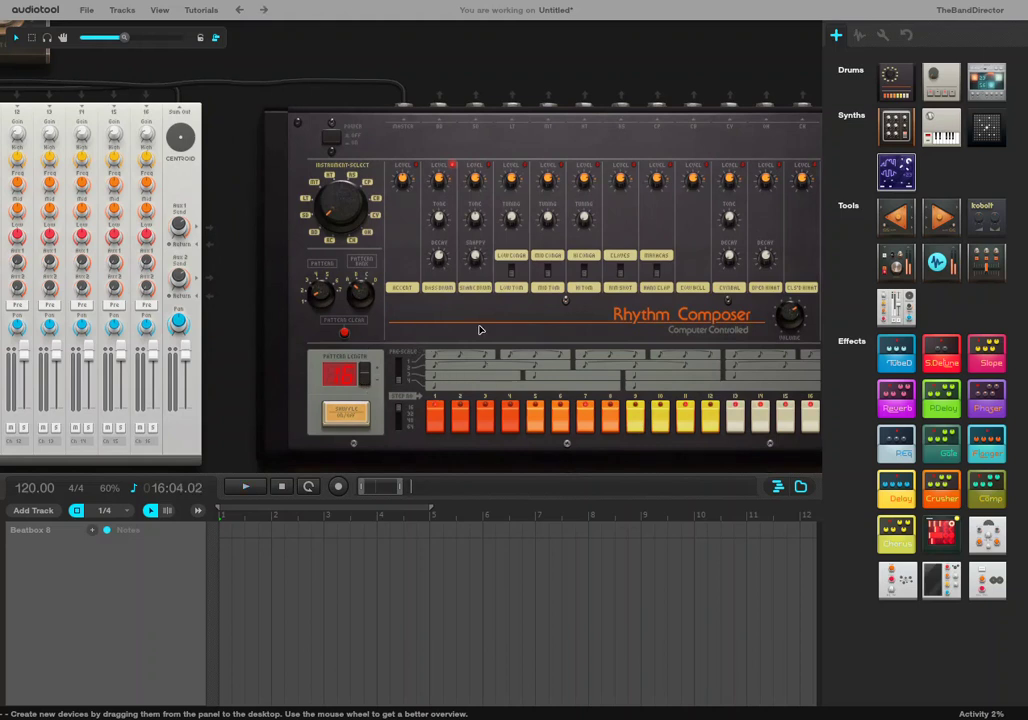
right_click(437, 334)
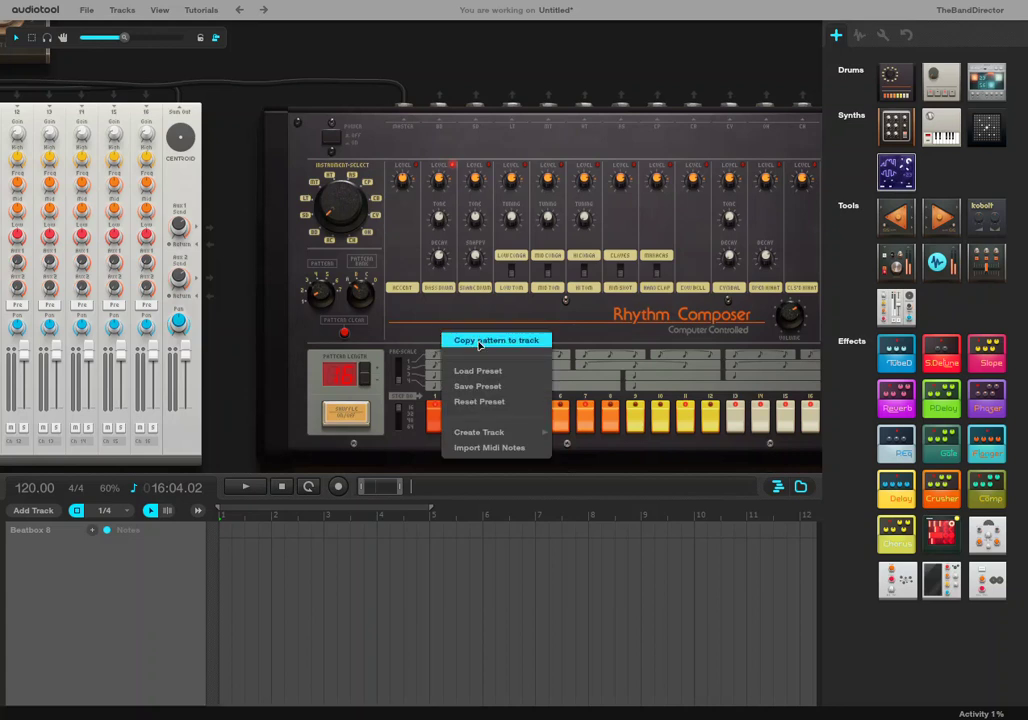
click(477, 340)
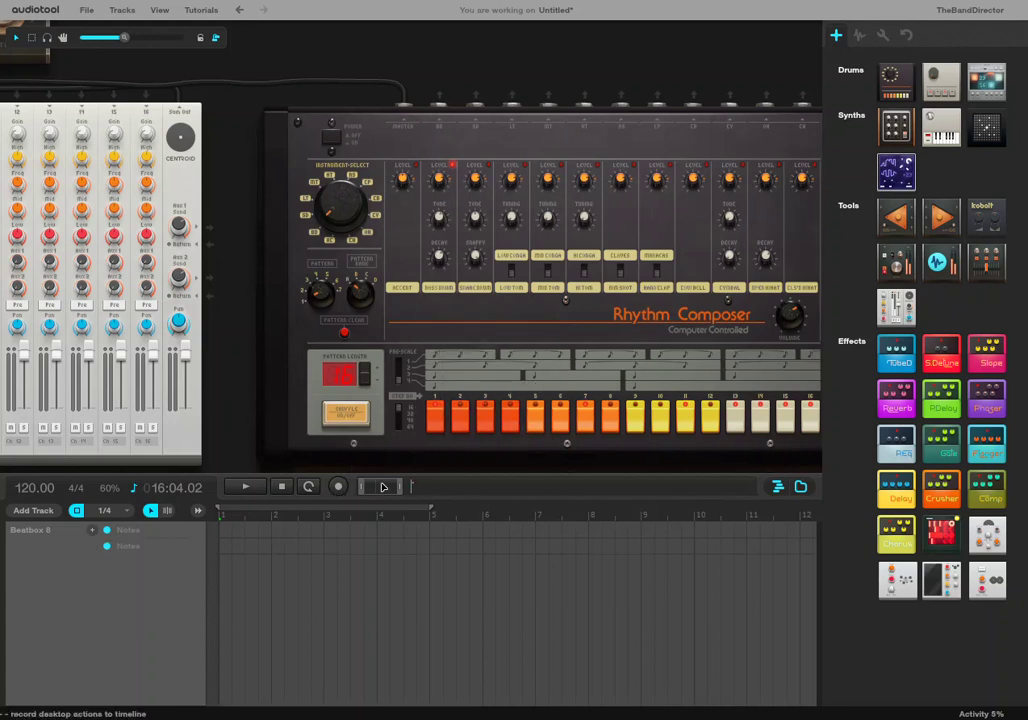
drag(398, 488, 425, 489)
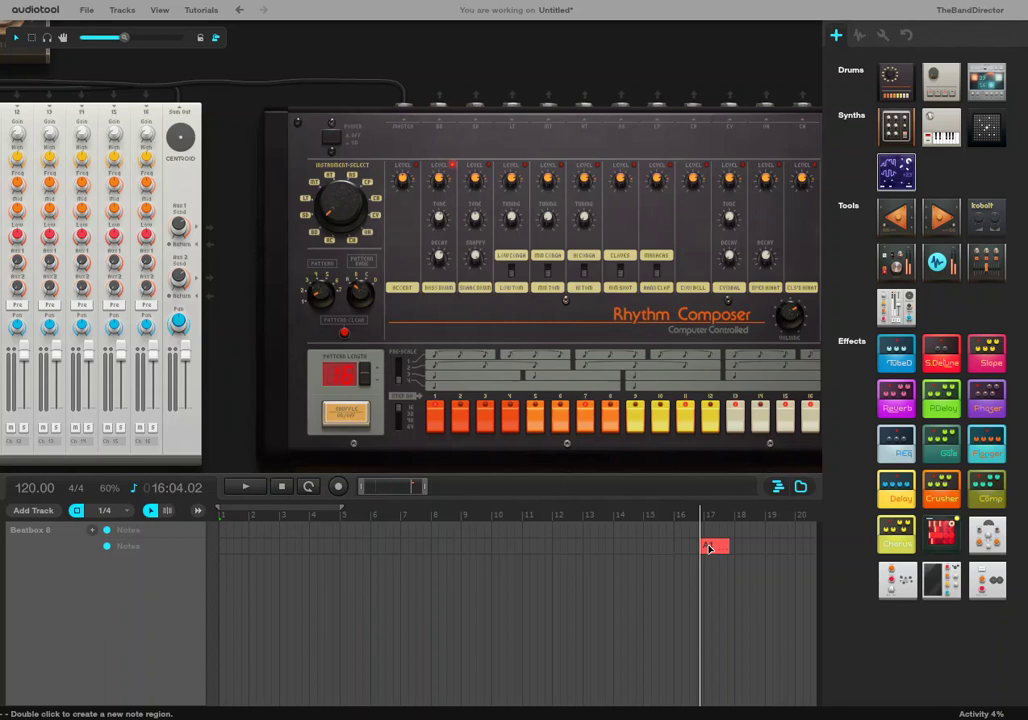
Move the A1 clip to bar 1, remove the extra note track, and stop playback
drag(705, 531, 216, 562)
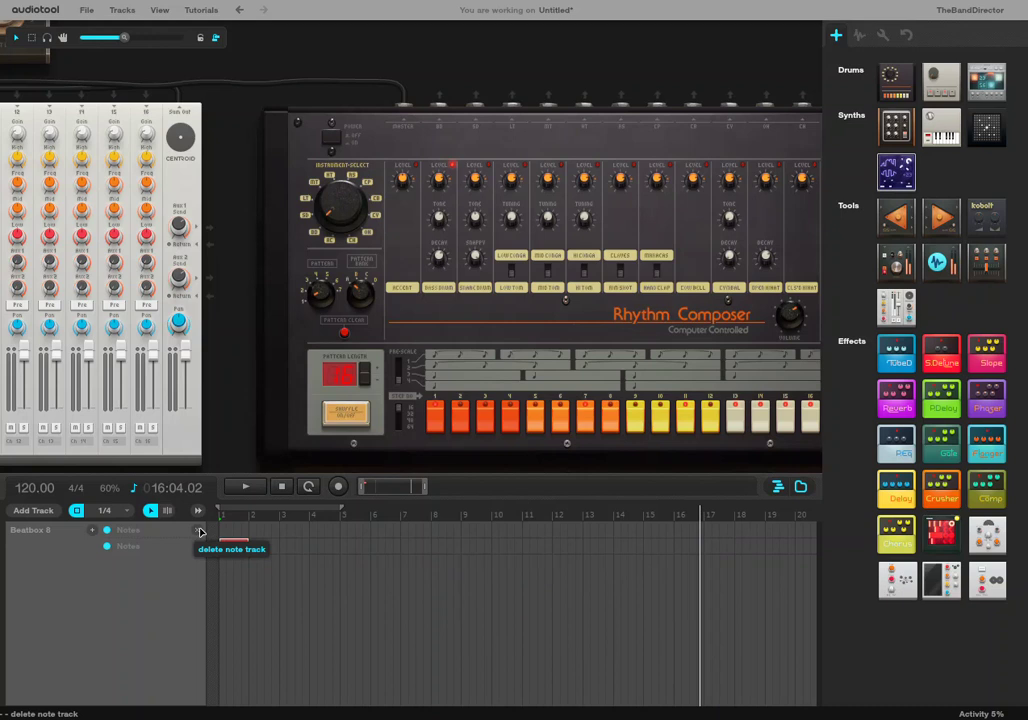
click(200, 531)
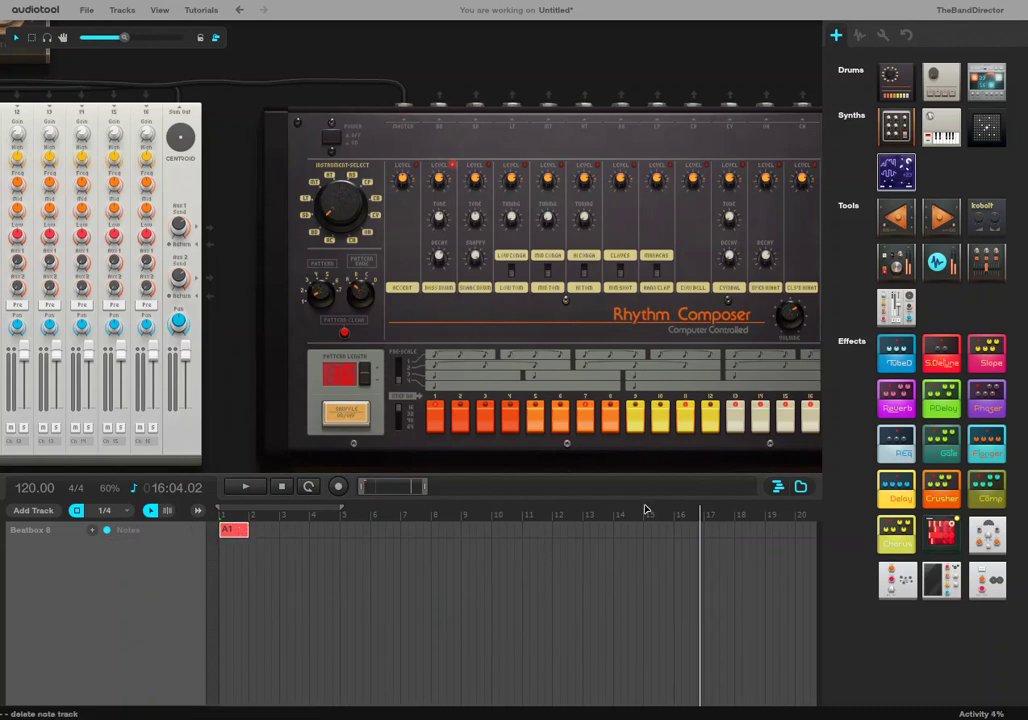
click(283, 487)
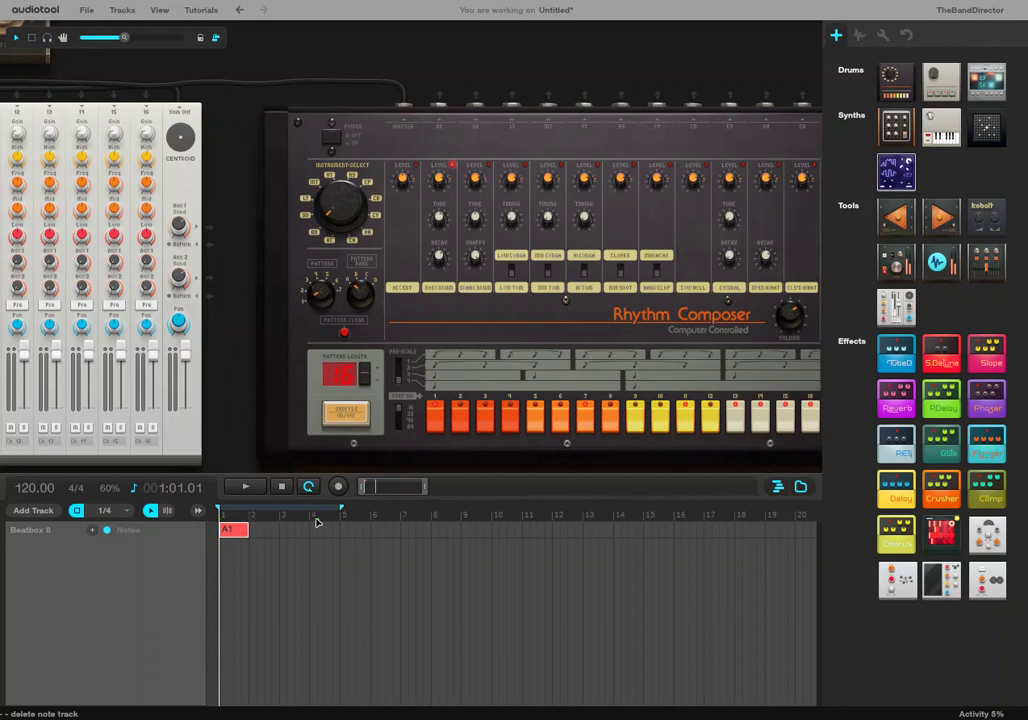
Move the playhead back to bar 2 and start playback
drag(316, 521, 219, 518)
click(248, 487)
scroll(447, 287, up, 2)
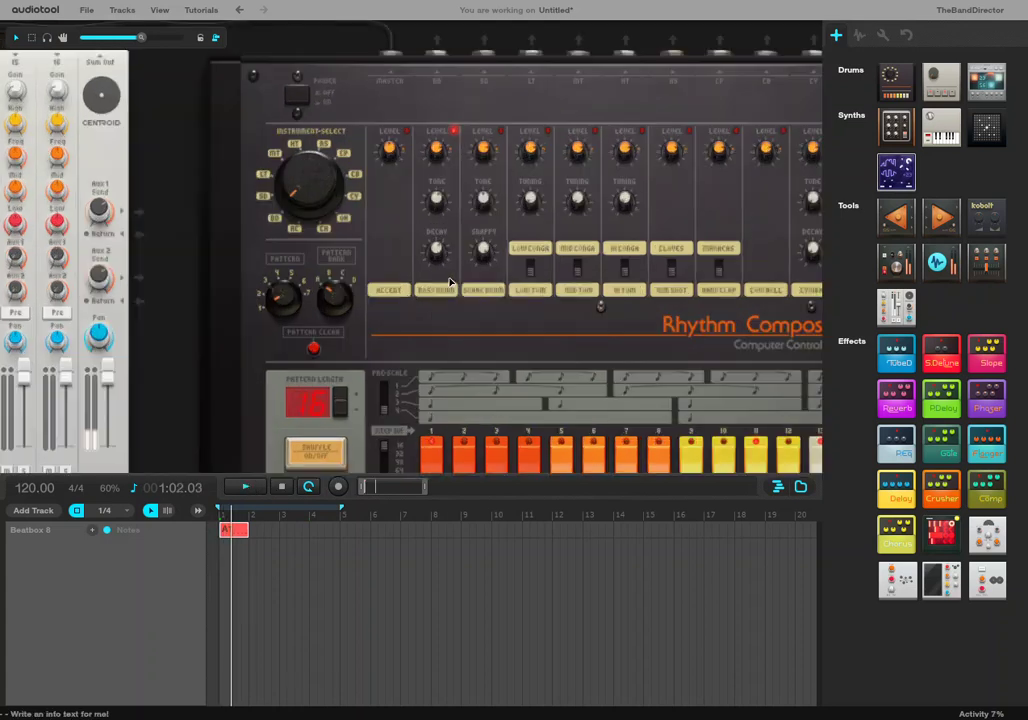
scroll(440, 290, up, 2)
scroll(440, 150, down, 1)
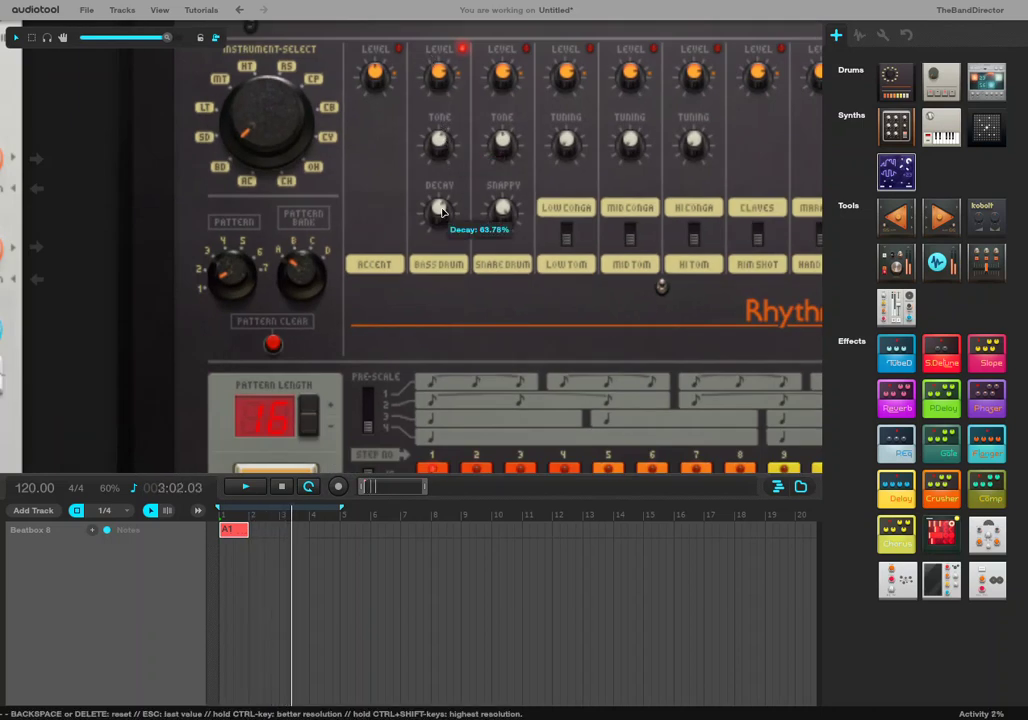
Lower the bass drum tone to about 38% and raise its decay to 100%
click(437, 139)
drag(445, 184, 448, 210)
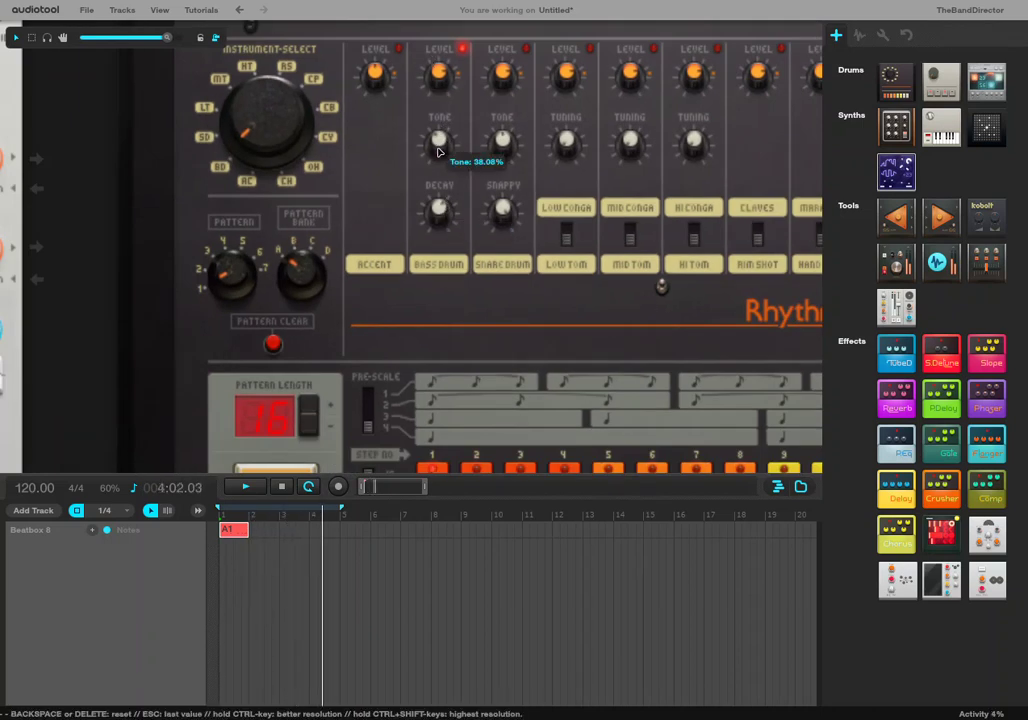
drag(434, 119, 431, 99)
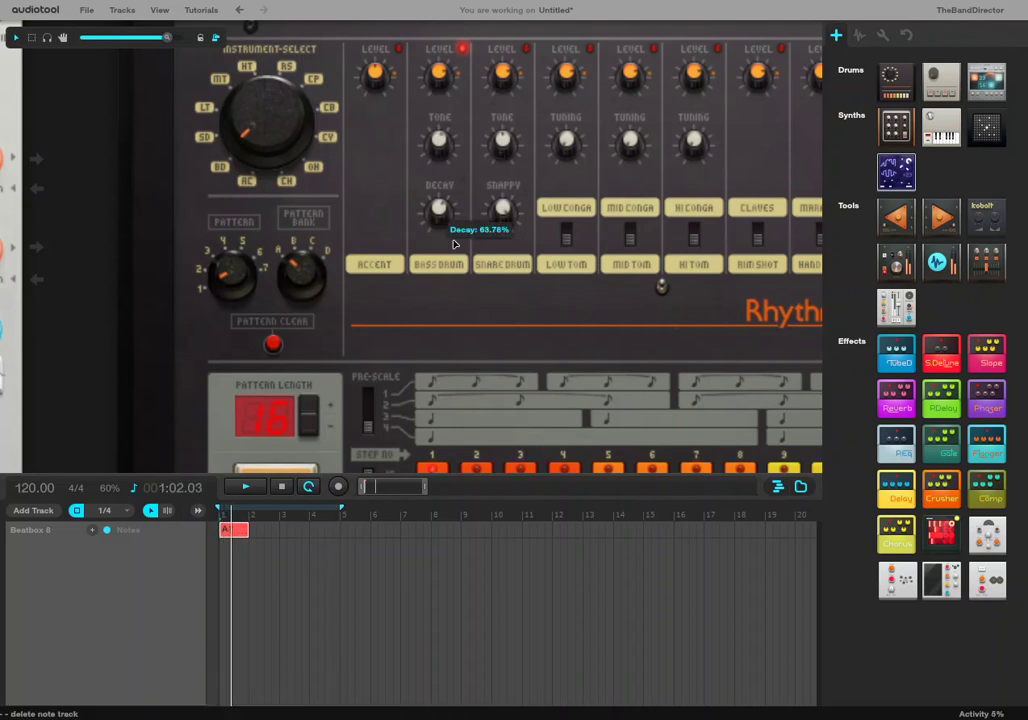
drag(435, 218, 434, 96)
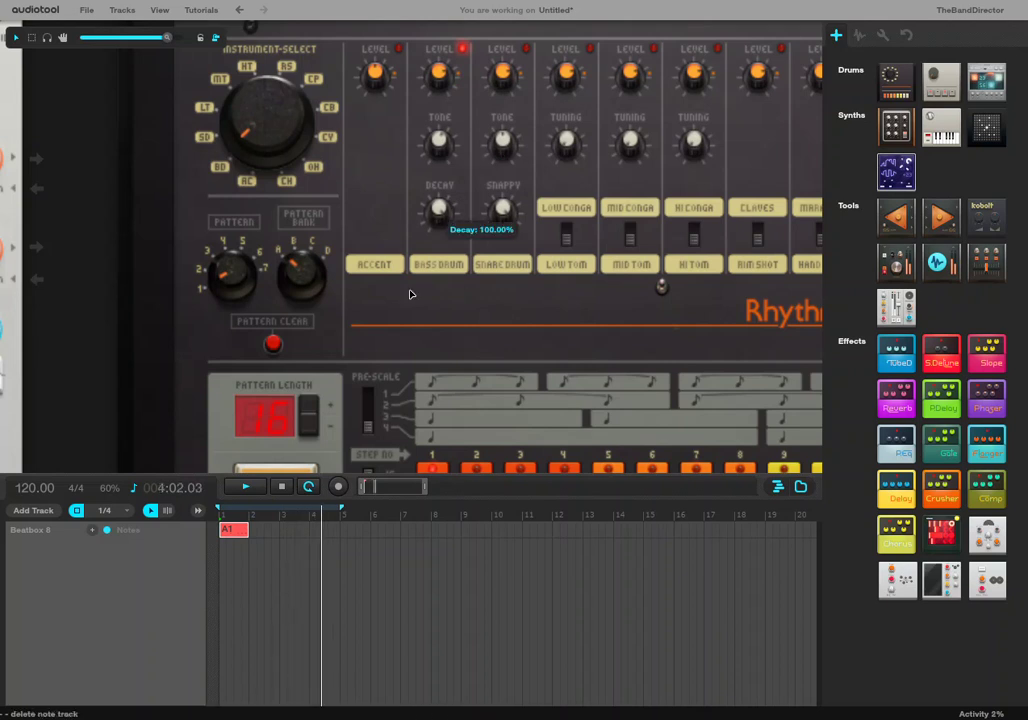
scroll(436, 263, down, 2)
Raise mixer channel 1's low EQ gain, settling around 7.20 dB
scroll(436, 263, down, 1)
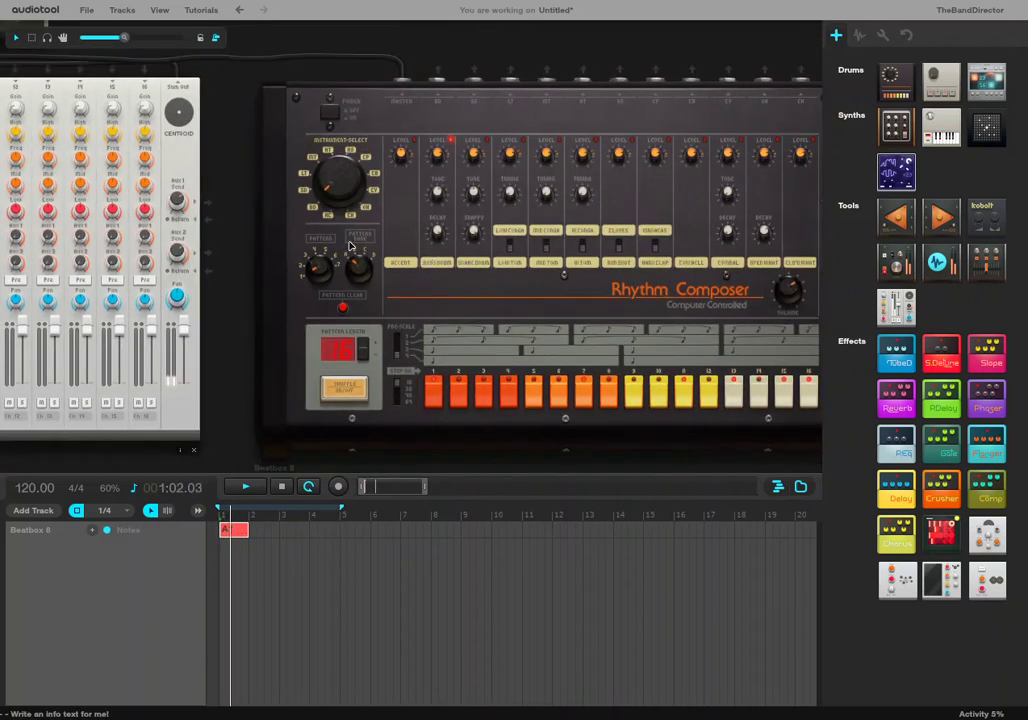
scroll(390, 204, up, 1)
drag(390, 204, 745, 208)
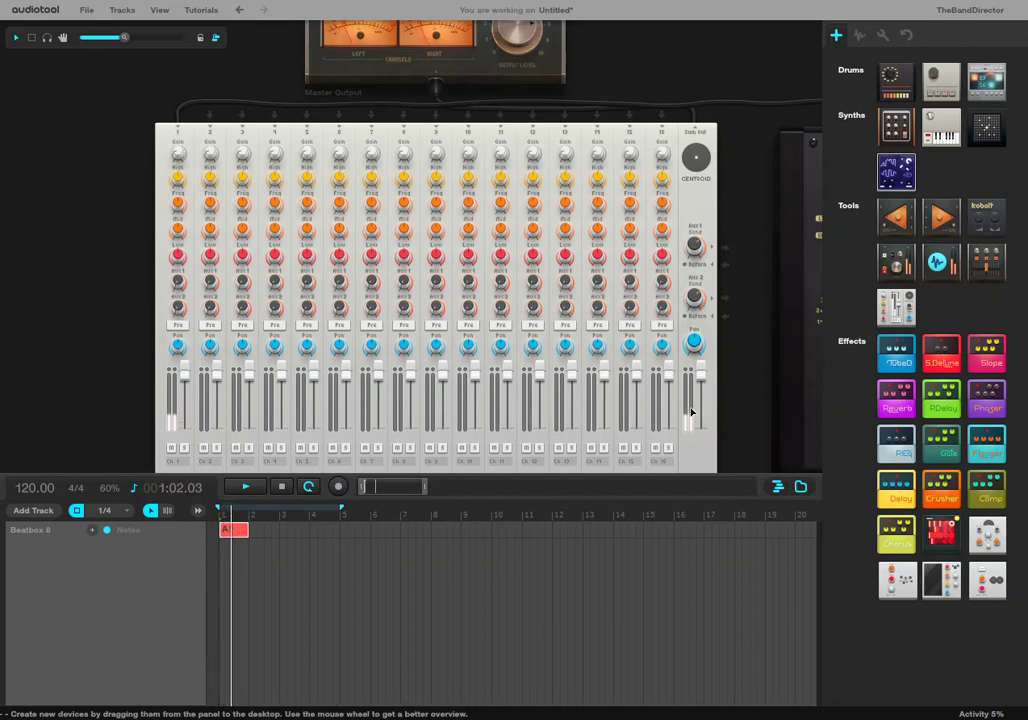
mouse_move(184, 378)
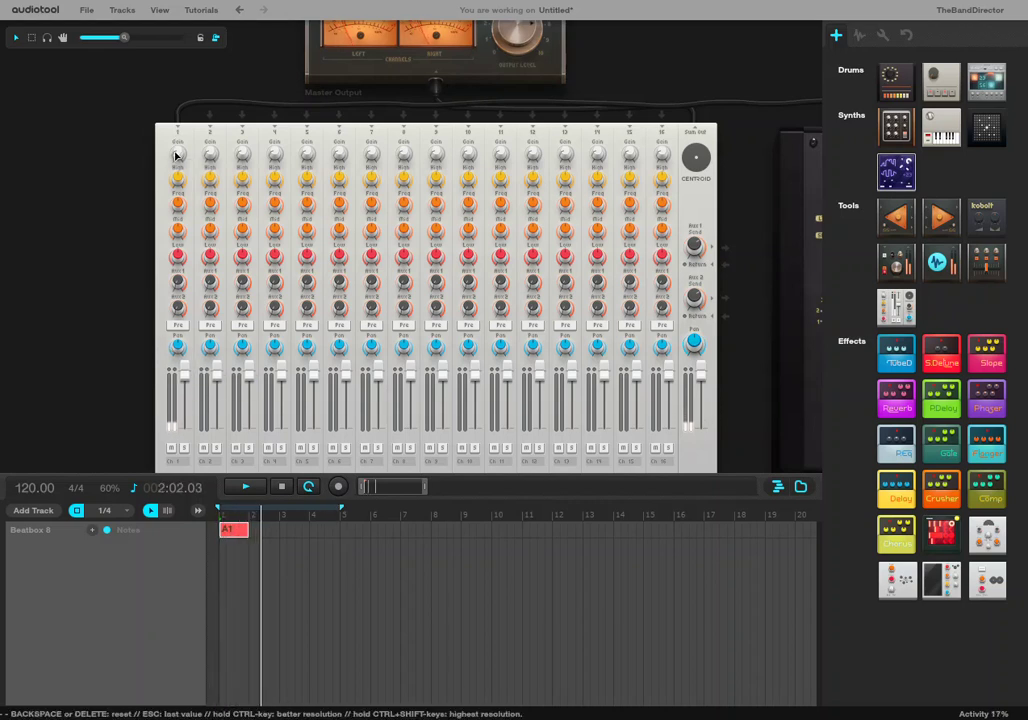
mouse_move(176, 272)
drag(176, 272, 183, 224)
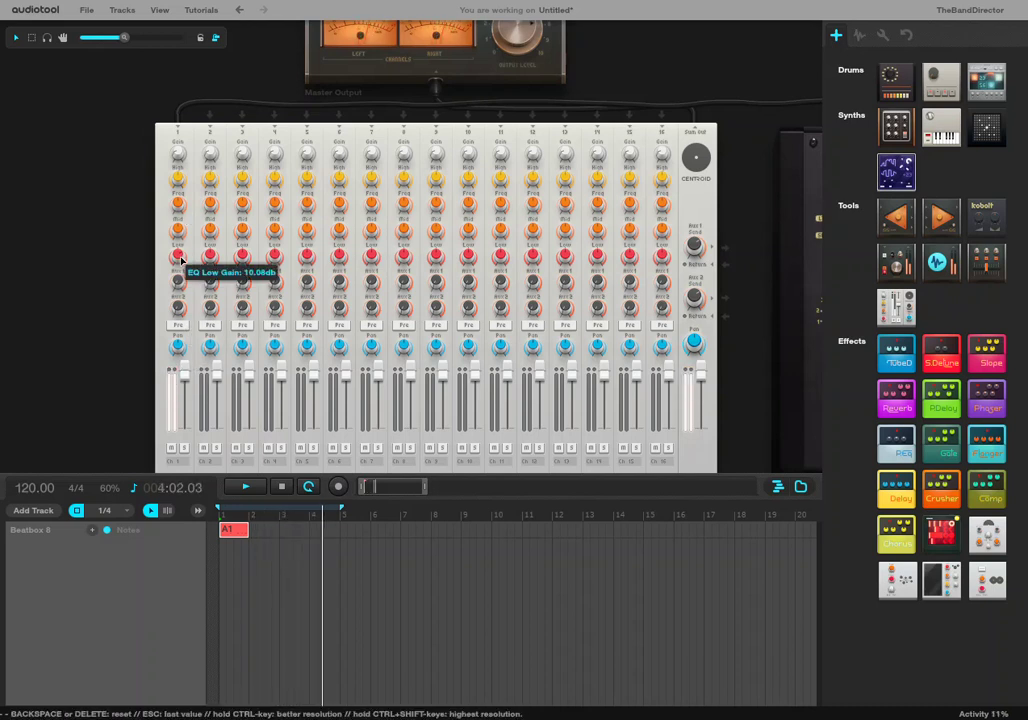
drag(181, 266, 183, 268)
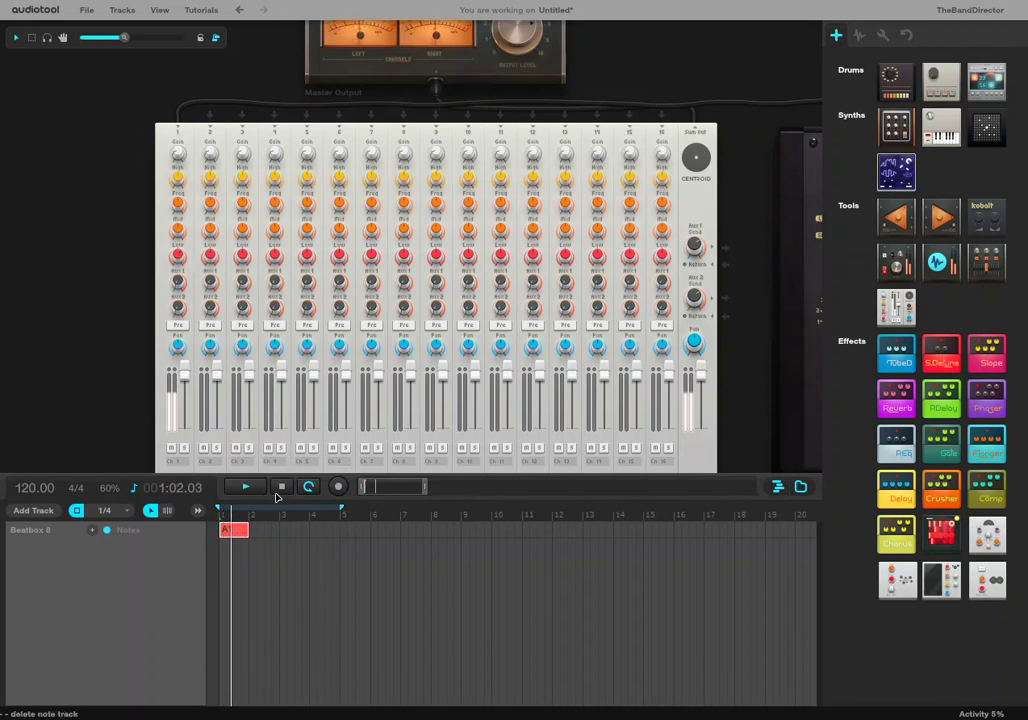
Restart playback, push channel 1's low EQ to about 10 dB, and return to the drum machine
key(space)
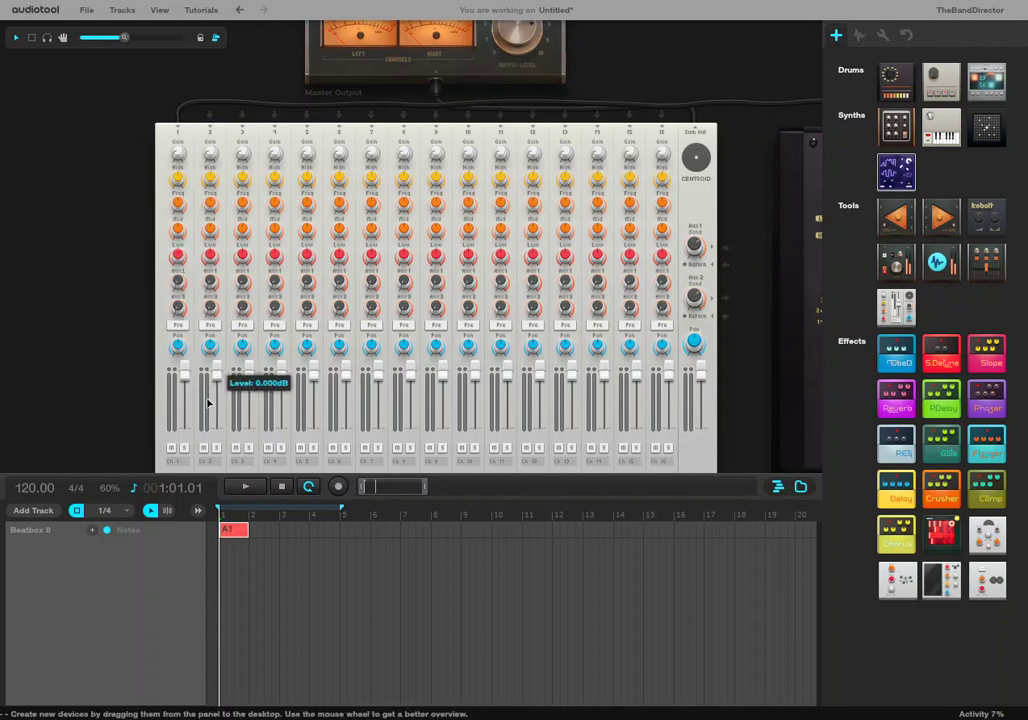
key(space)
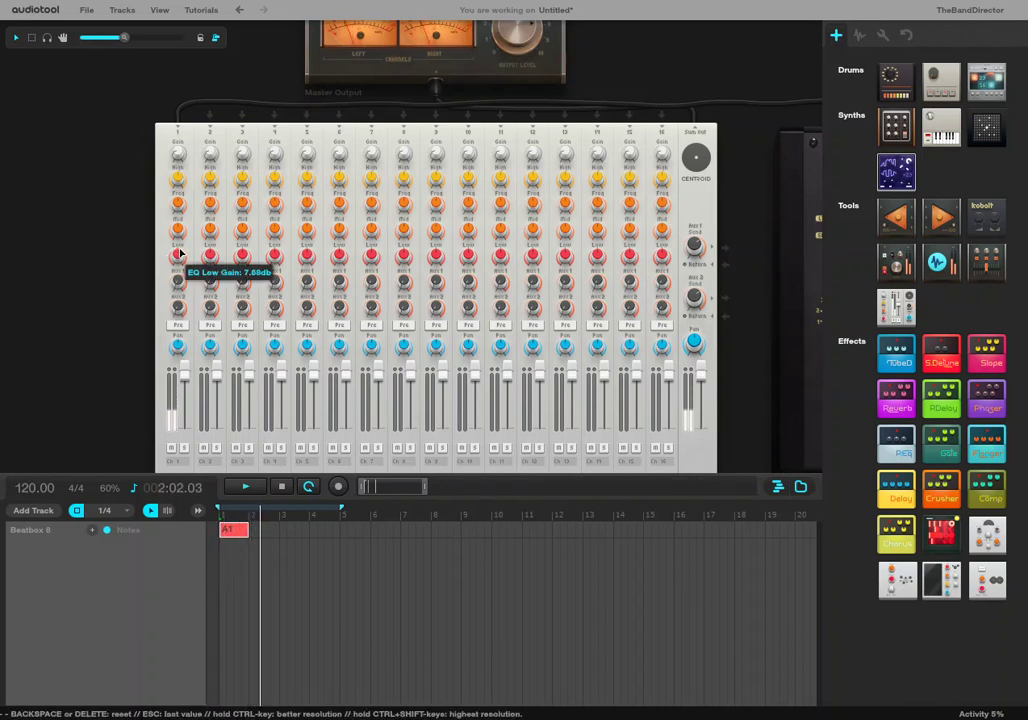
drag(181, 253, 181, 261)
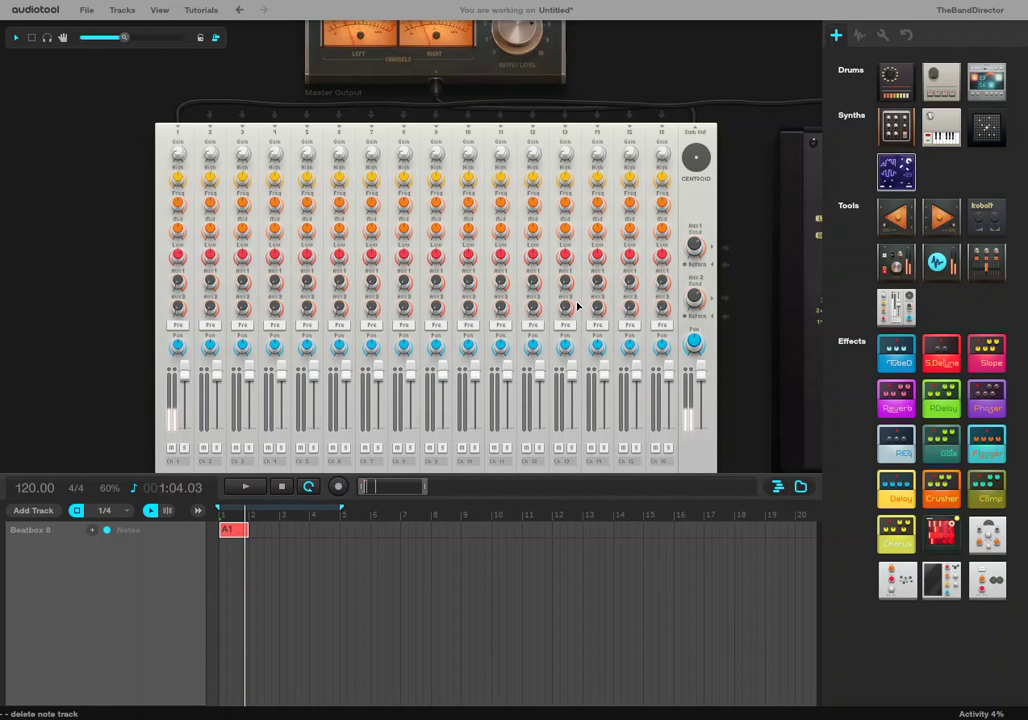
drag(739, 389, 145, 350)
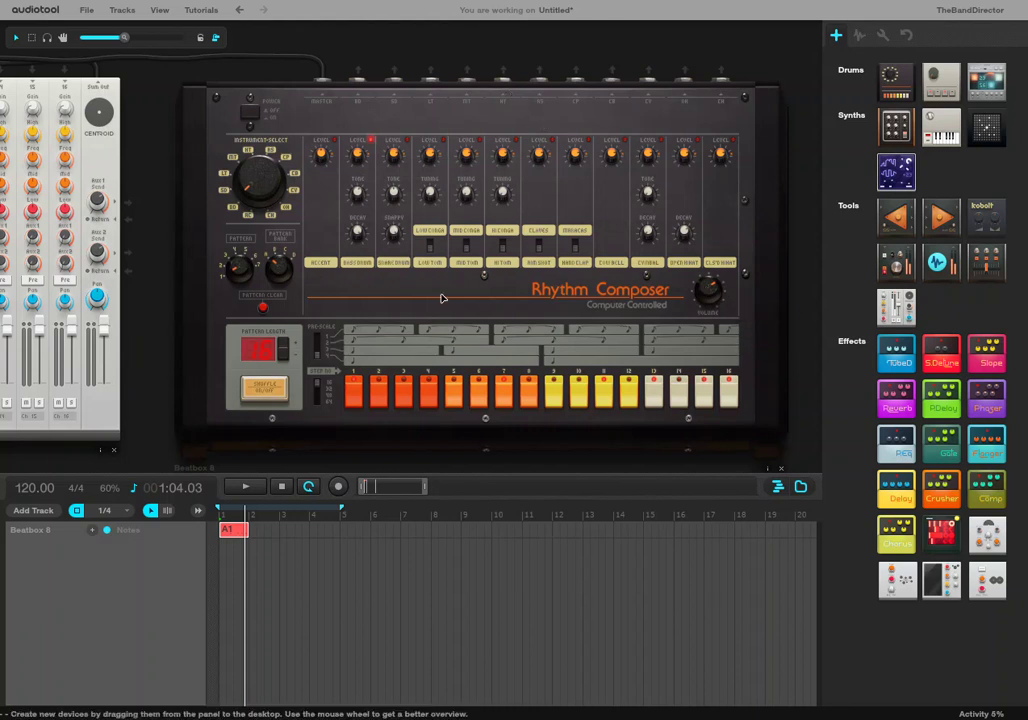
Open region A1's notes, adjust the timeline zoom, rewind, and stretch A1 to end at bar 4
click(234, 531)
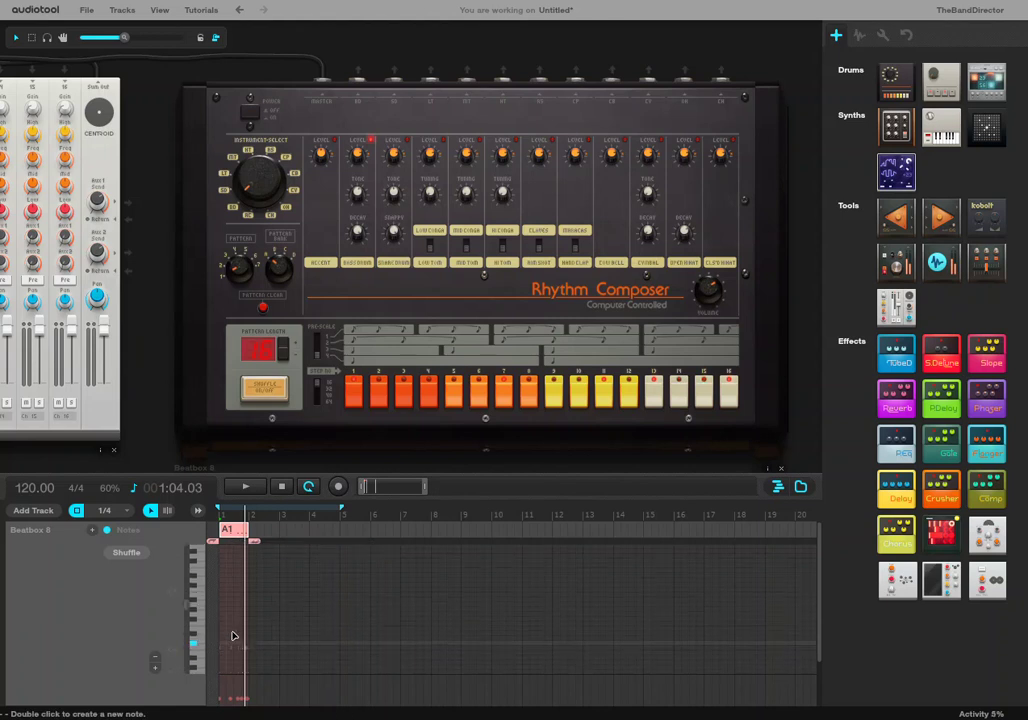
drag(365, 488, 313, 610)
mouse_move(376, 488)
mouse_down()
mouse_move(496, 505)
mouse_move(388, 492)
mouse_move(468, 487)
mouse_move(358, 500)
mouse_up()
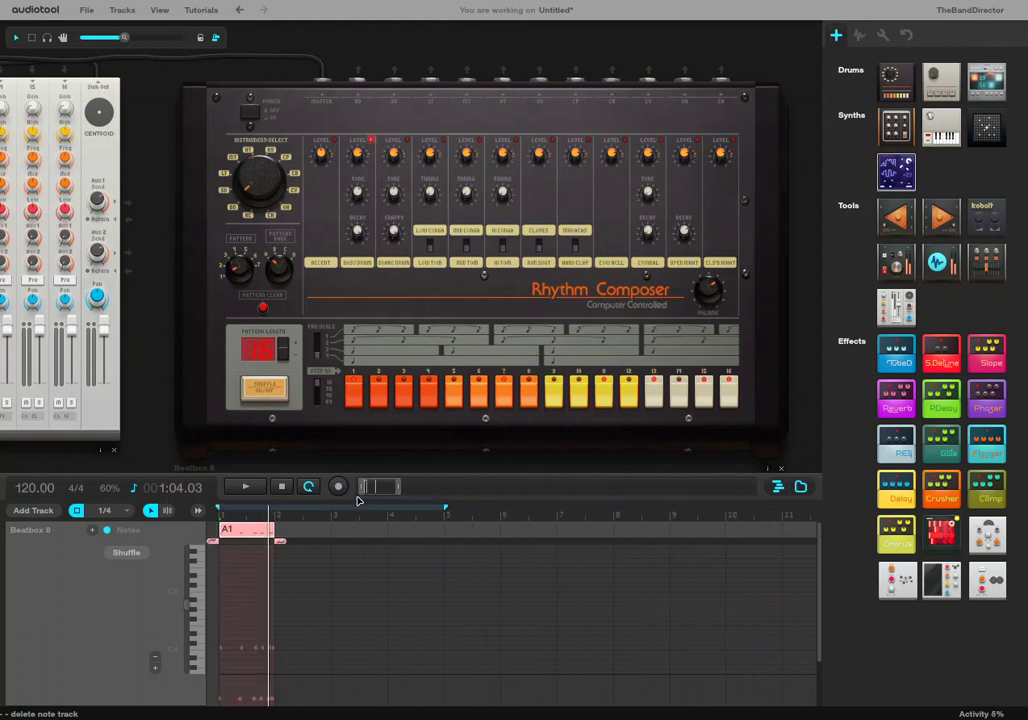
click(283, 488)
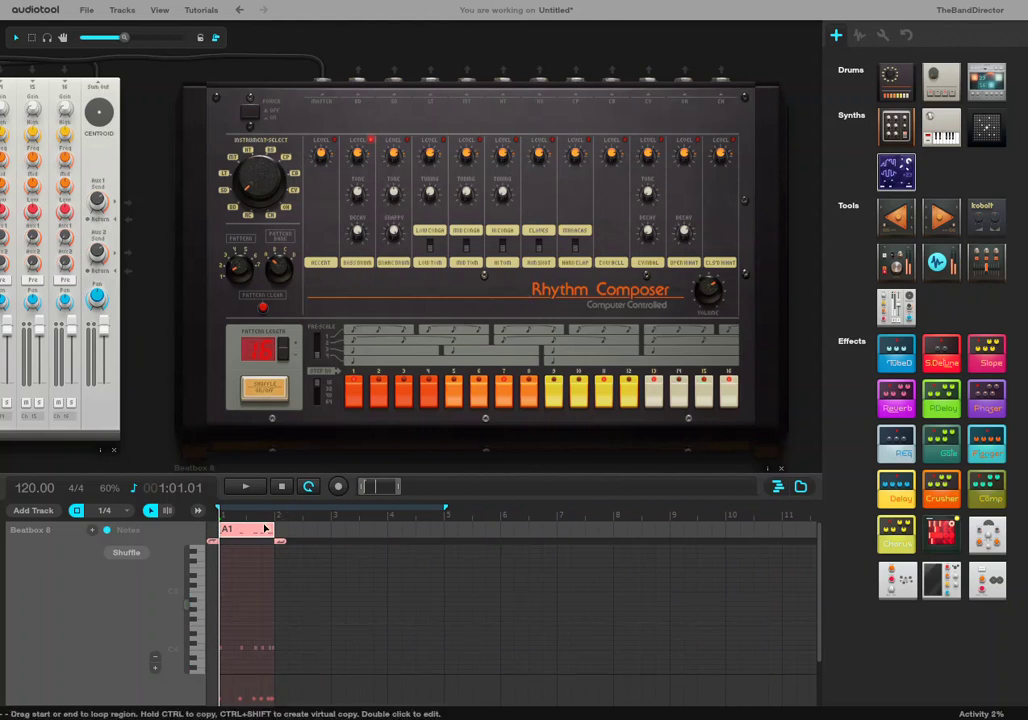
drag(277, 531, 382, 535)
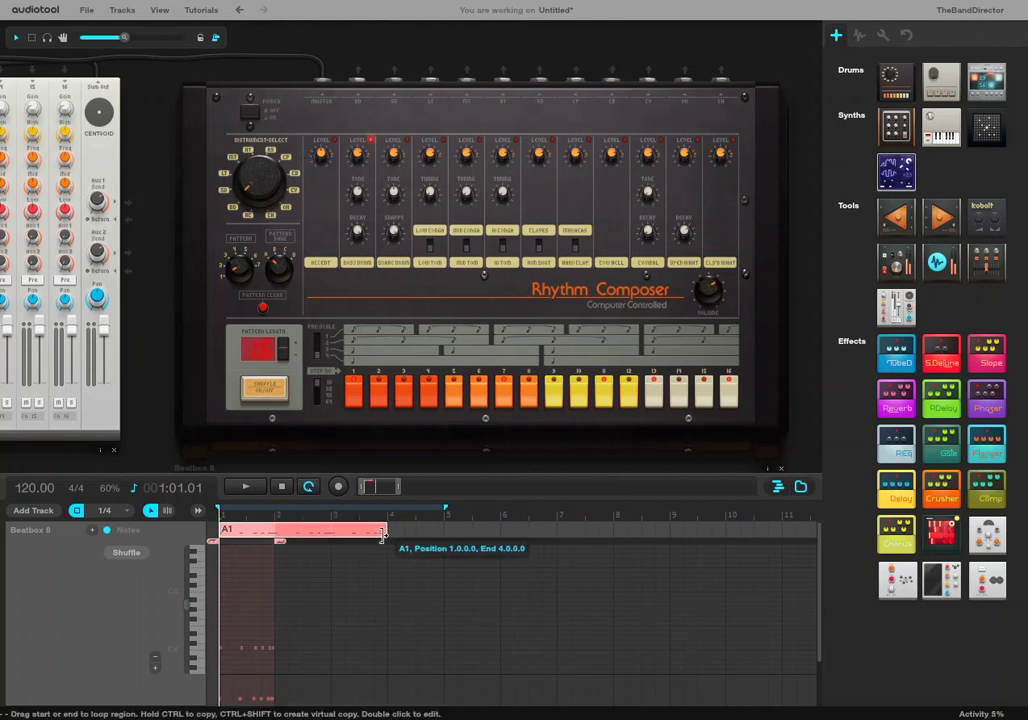
Add a hit on step 5, then set the snare tone to 13% and snappiness to 99%
click(455, 390)
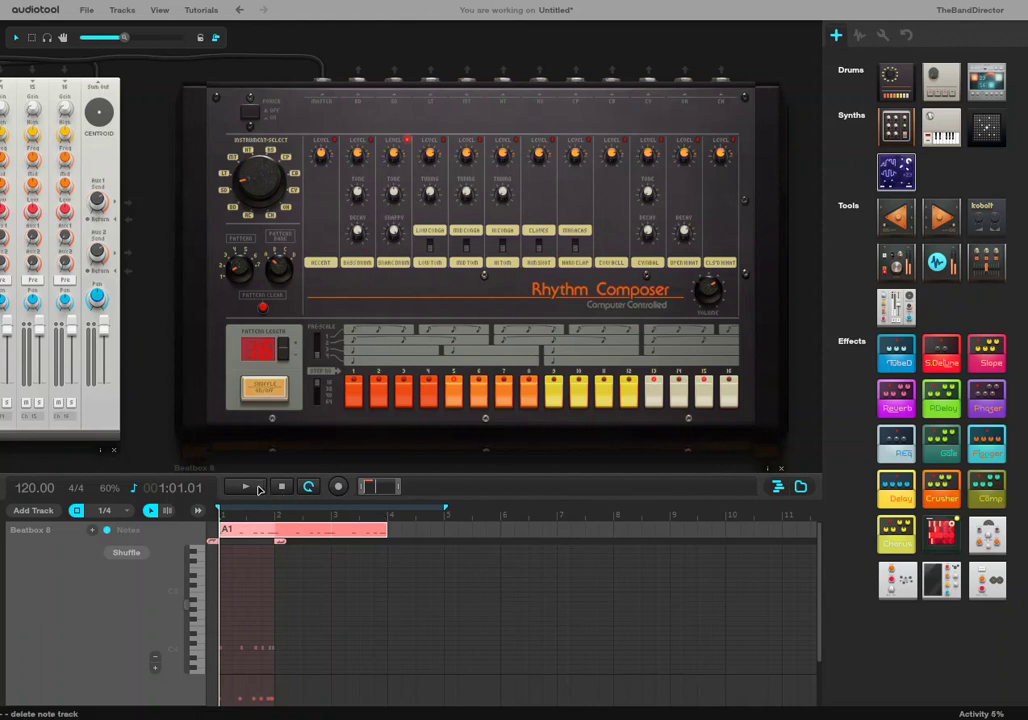
click(258, 489)
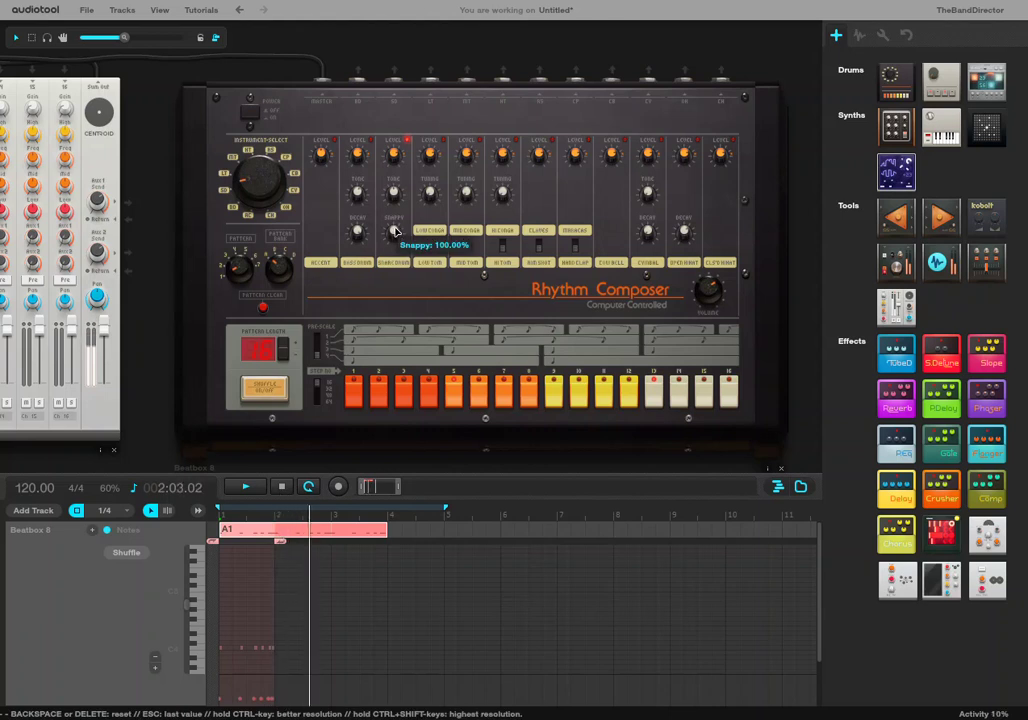
drag(395, 232, 388, 320)
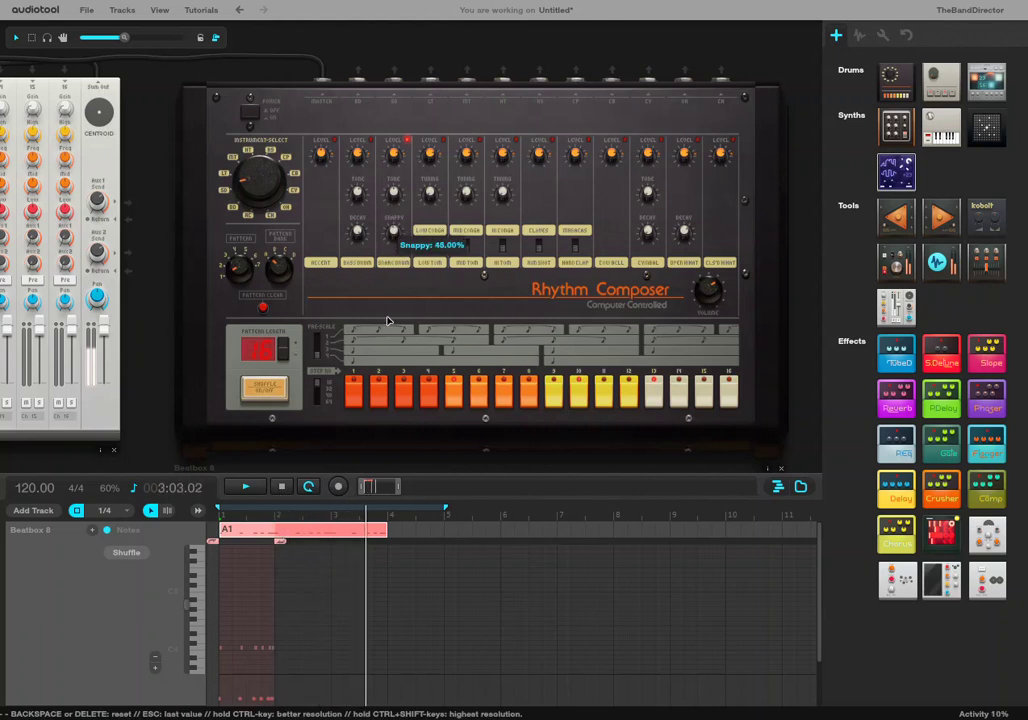
drag(393, 190, 384, 101)
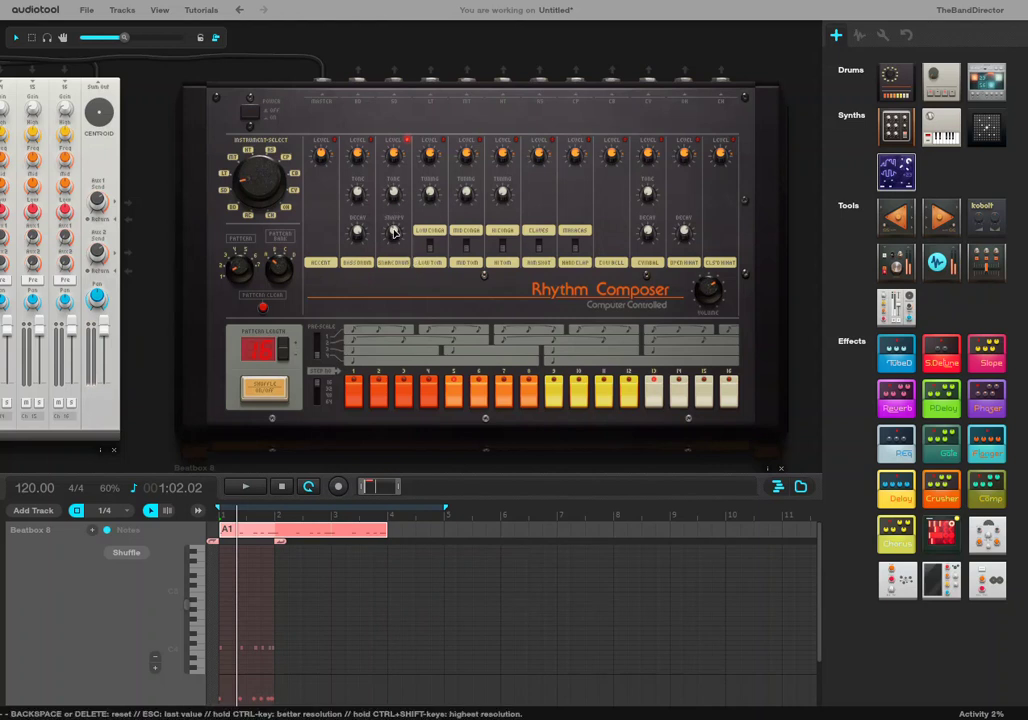
mouse_move(393, 232)
drag(393, 232, 436, 411)
Set the snare's Snappy knob to about 12%
right_click(418, 350)
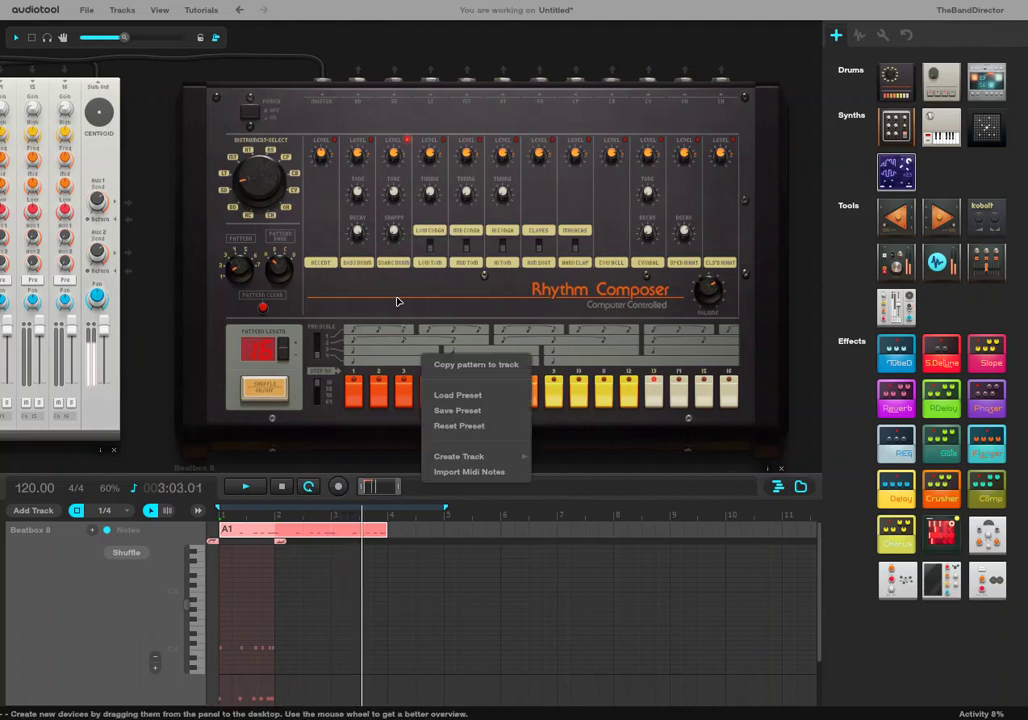
click(386, 239)
drag(386, 239, 393, 75)
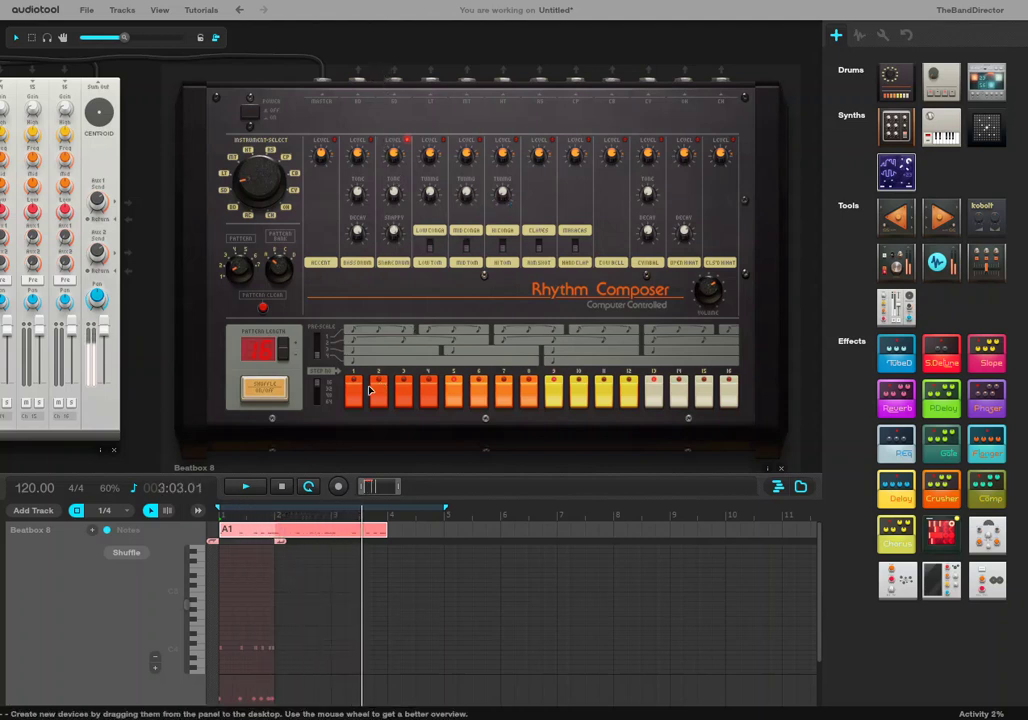
Stop playback, close the A1 region's note editor, and play the loop from the start
click(282, 487)
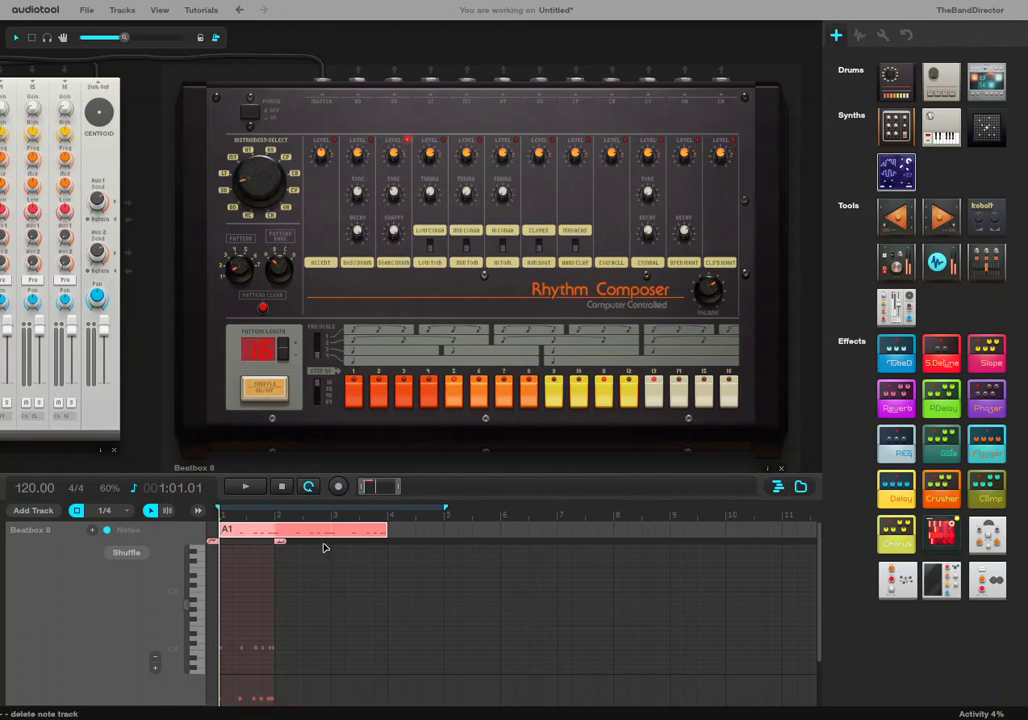
click(258, 529)
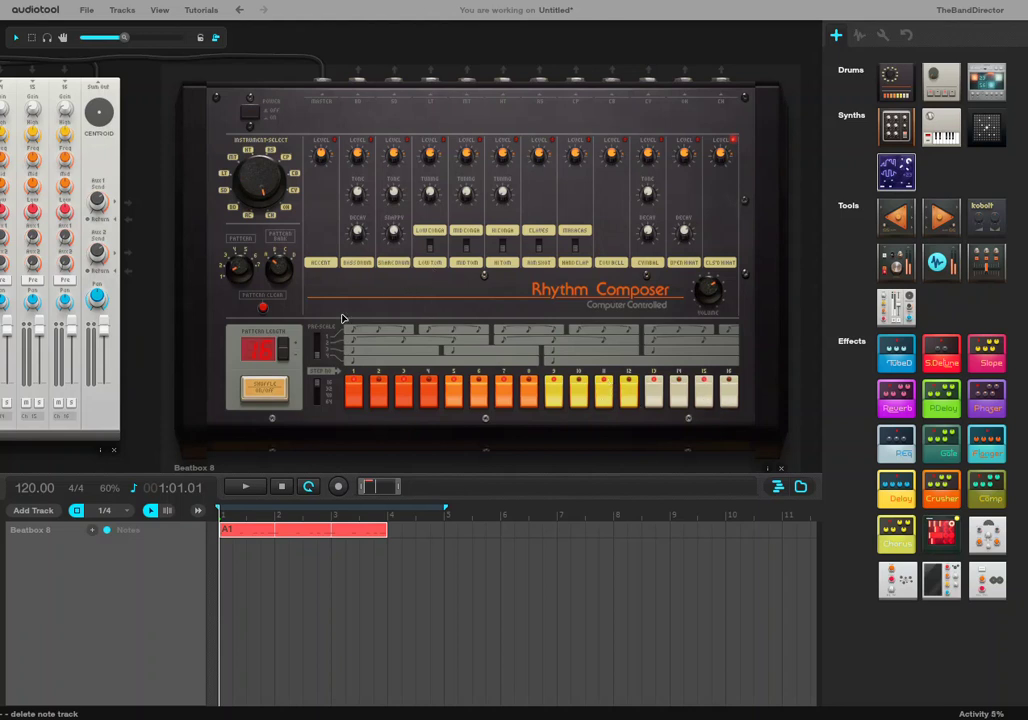
key(space)
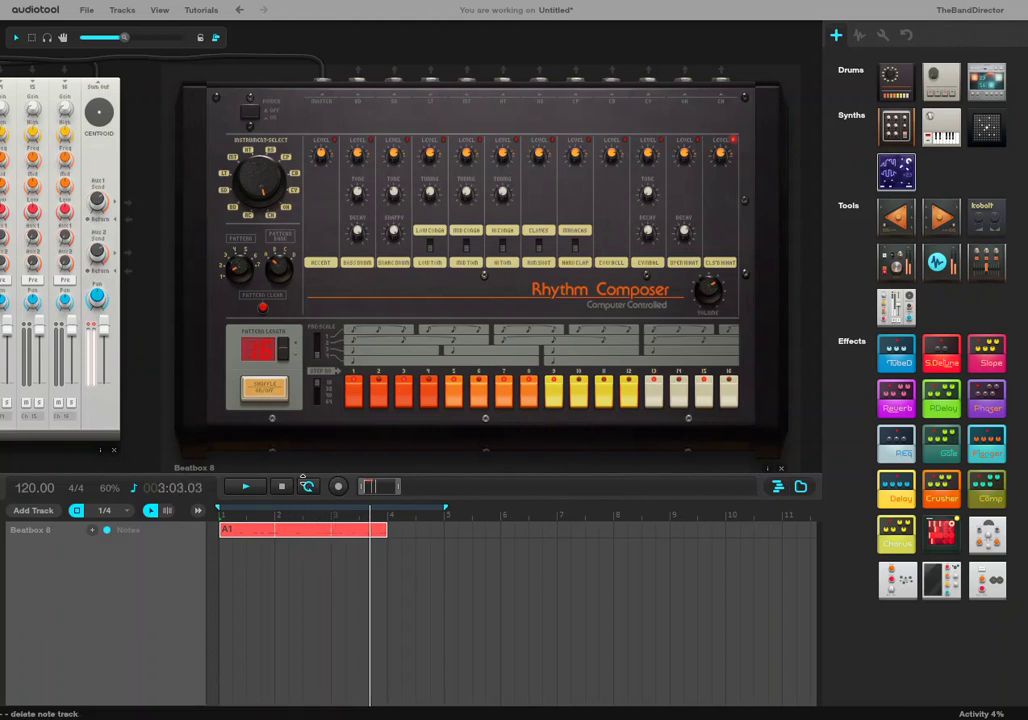
Use Copy pattern to track for the Beatbox 8 pattern, then stretch both A1 regions to bar 5
click(280, 488)
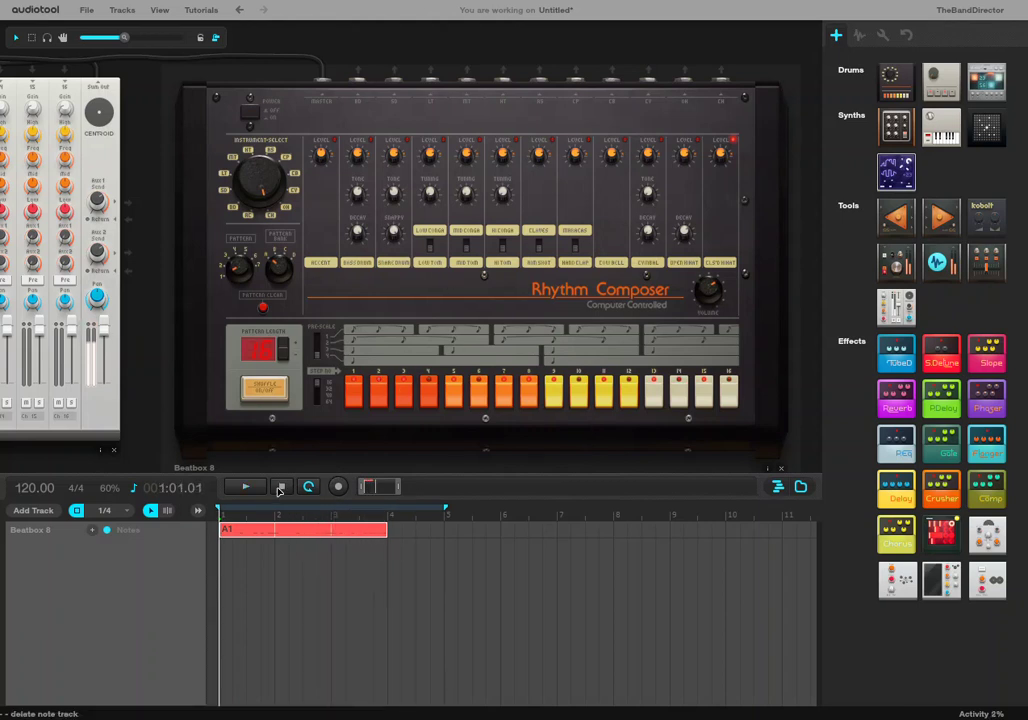
right_click(400, 282)
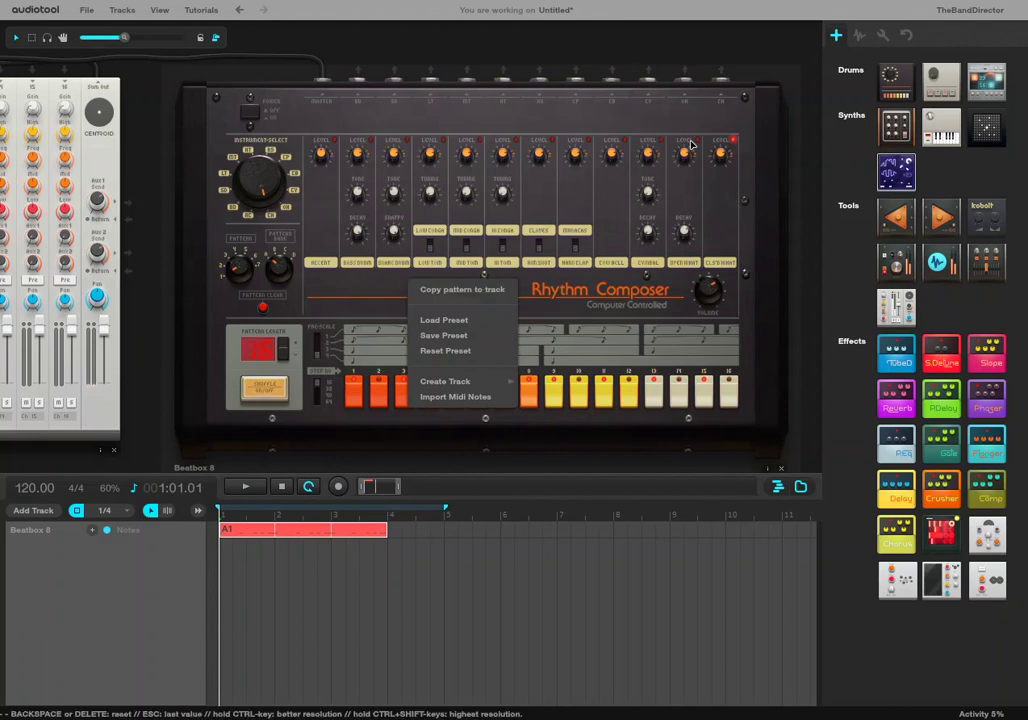
click(438, 292)
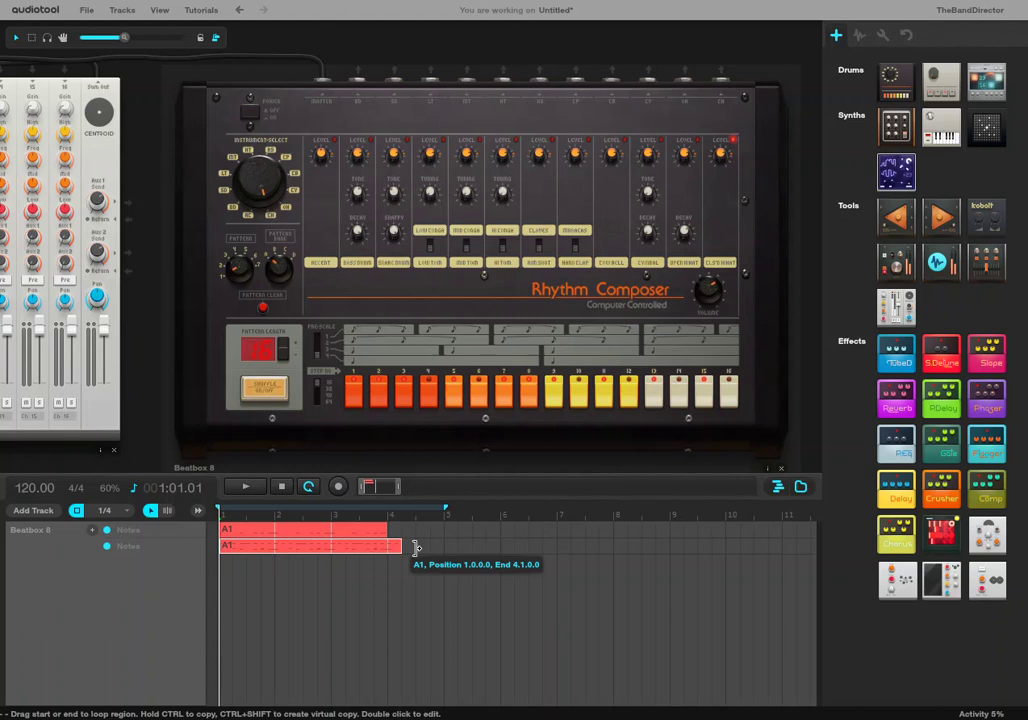
drag(416, 548, 446, 548)
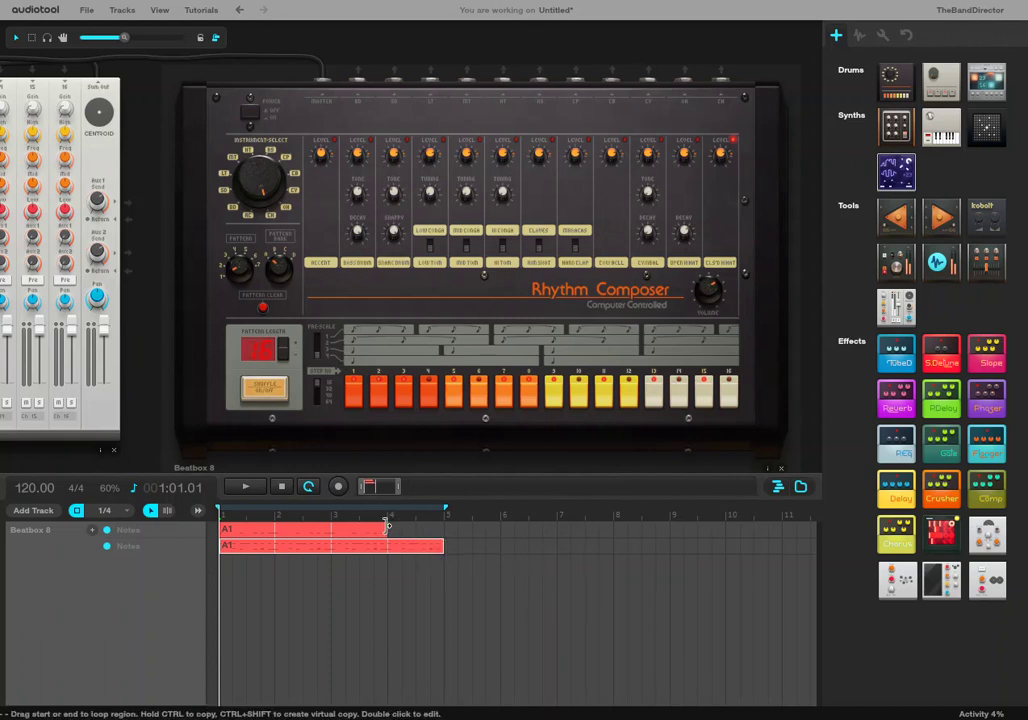
drag(383, 527, 444, 530)
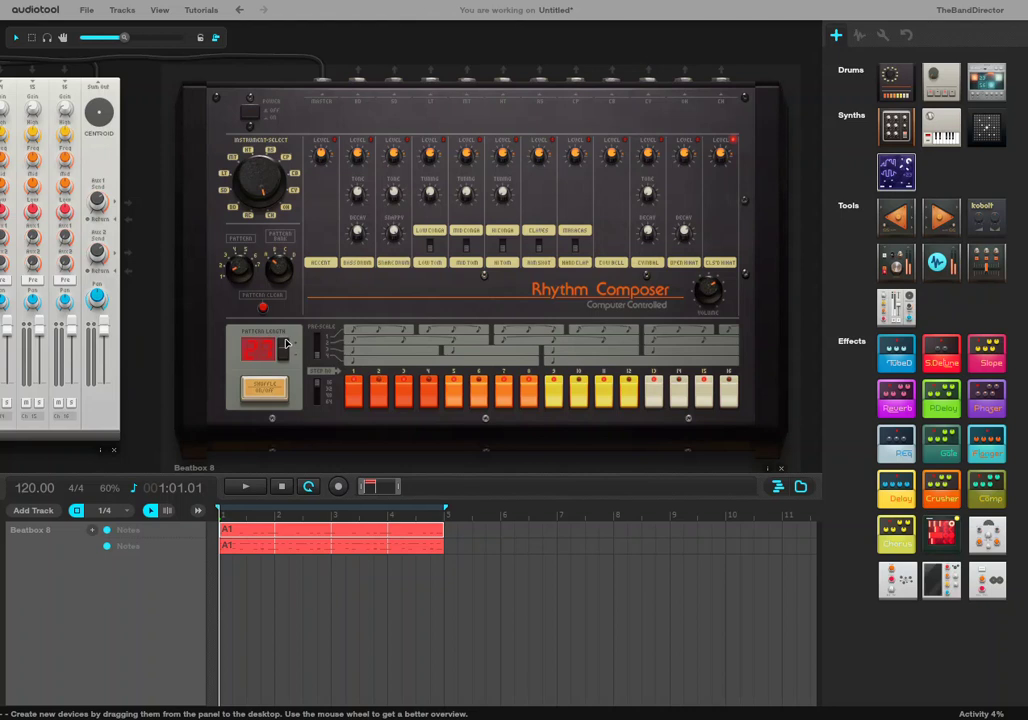
Adjust the Rhythm Composer's Pattern Length step count
drag(285, 343, 283, 358)
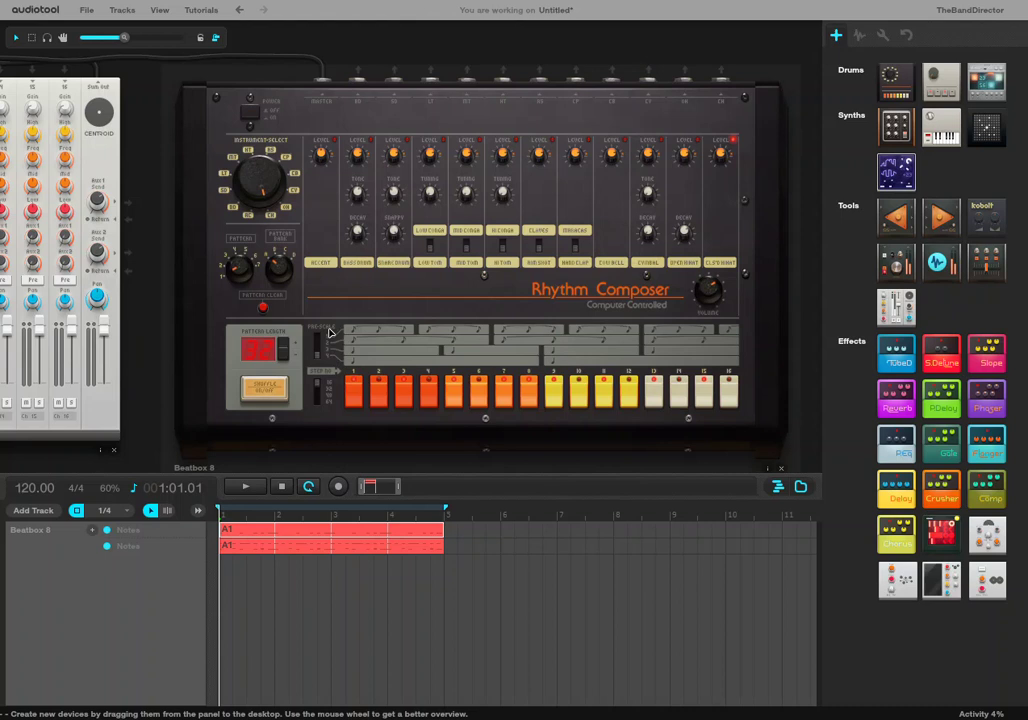